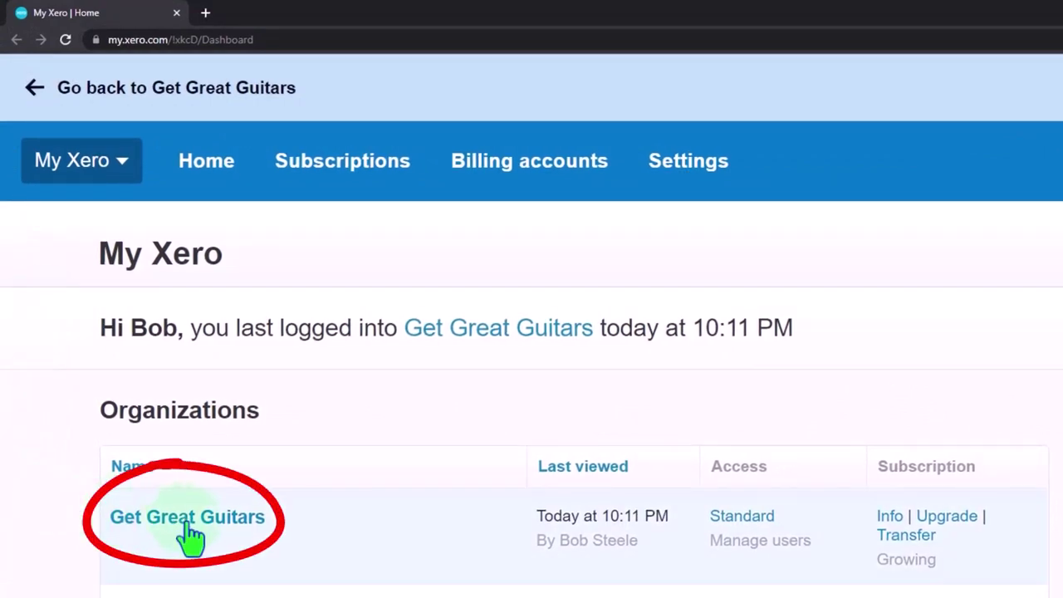
# Step: Open the Get Great Guitars organization and duplicate its dashboard browser tab four times
pyautogui.click(189, 535)
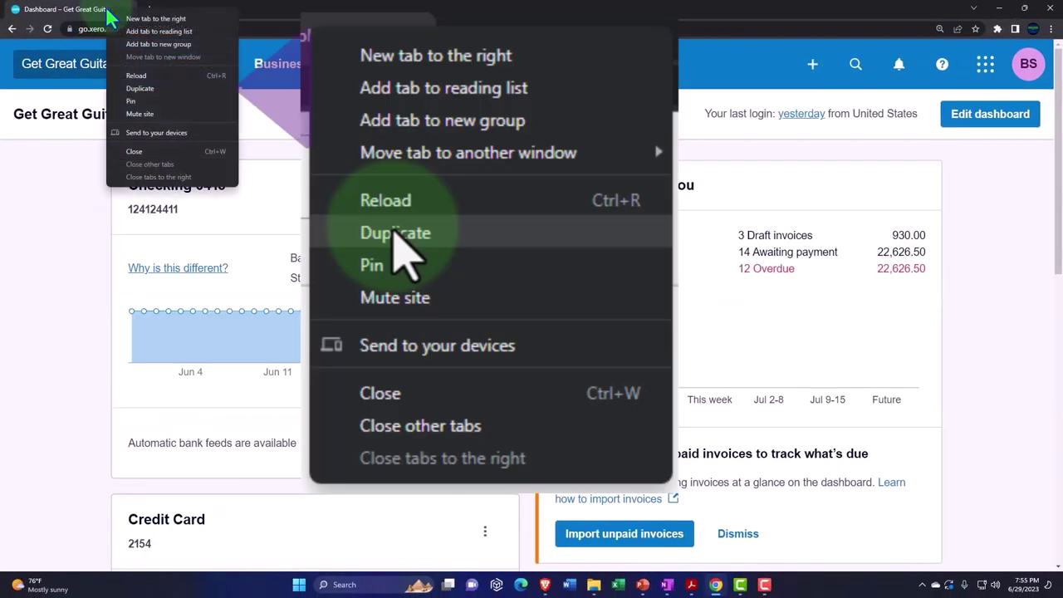
pyautogui.rightClick(108, 13)
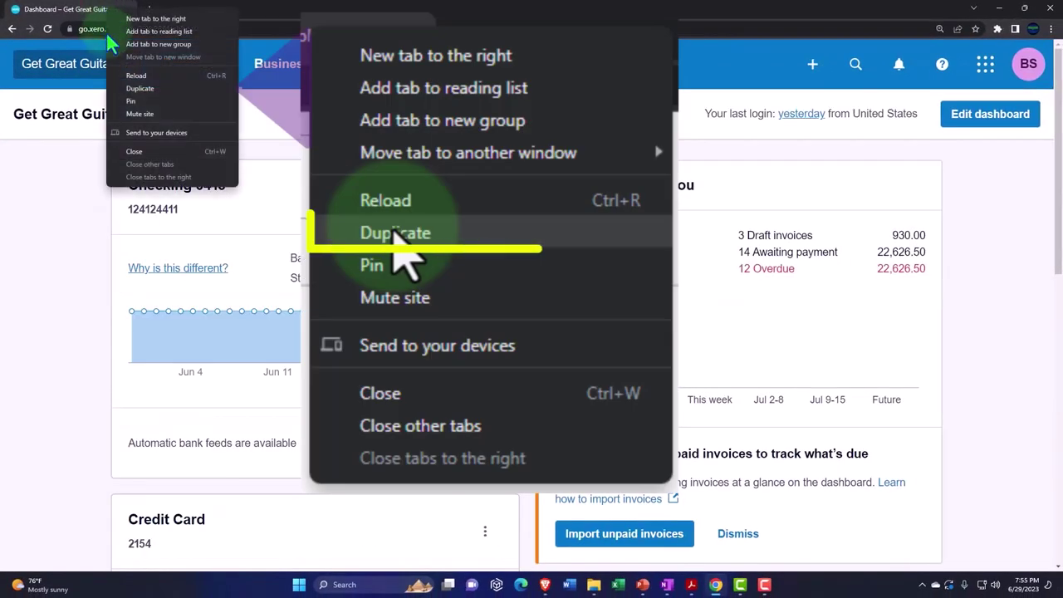
pyautogui.click(137, 89)
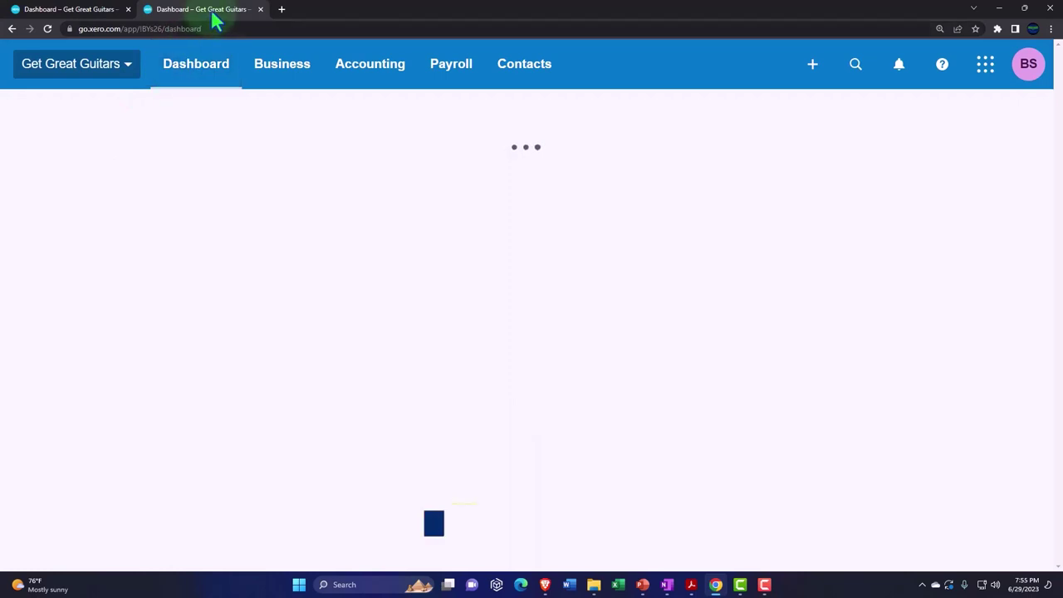
pyautogui.rightClick(214, 20)
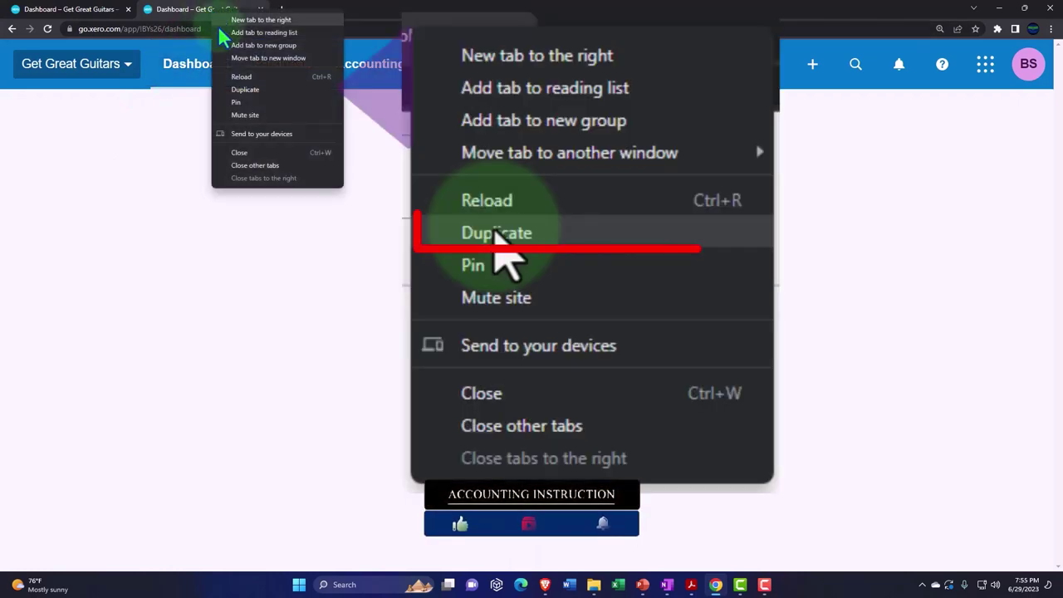
pyautogui.click(242, 94)
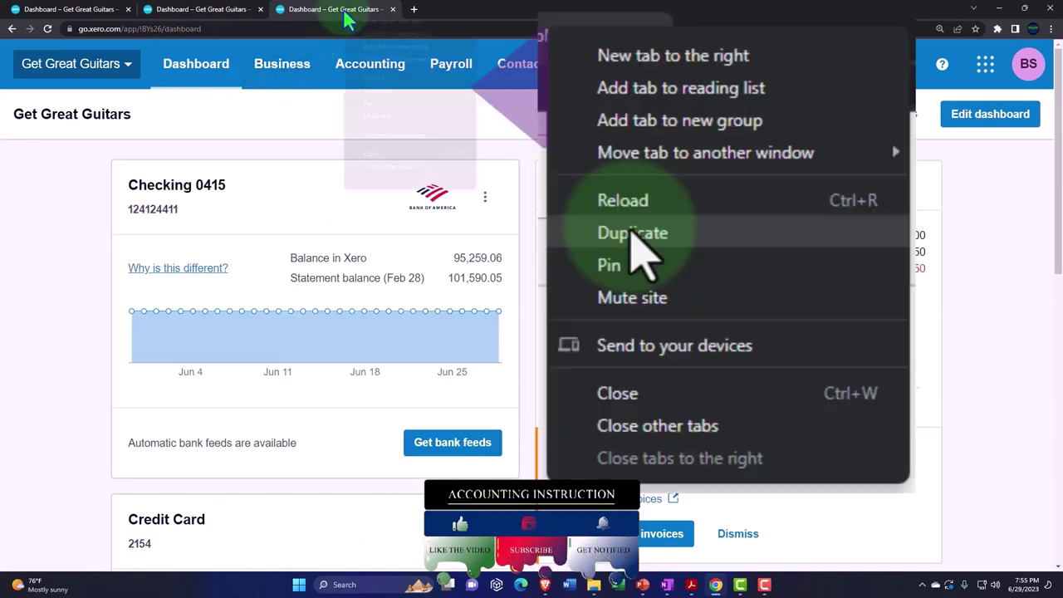
pyautogui.rightClick(347, 21)
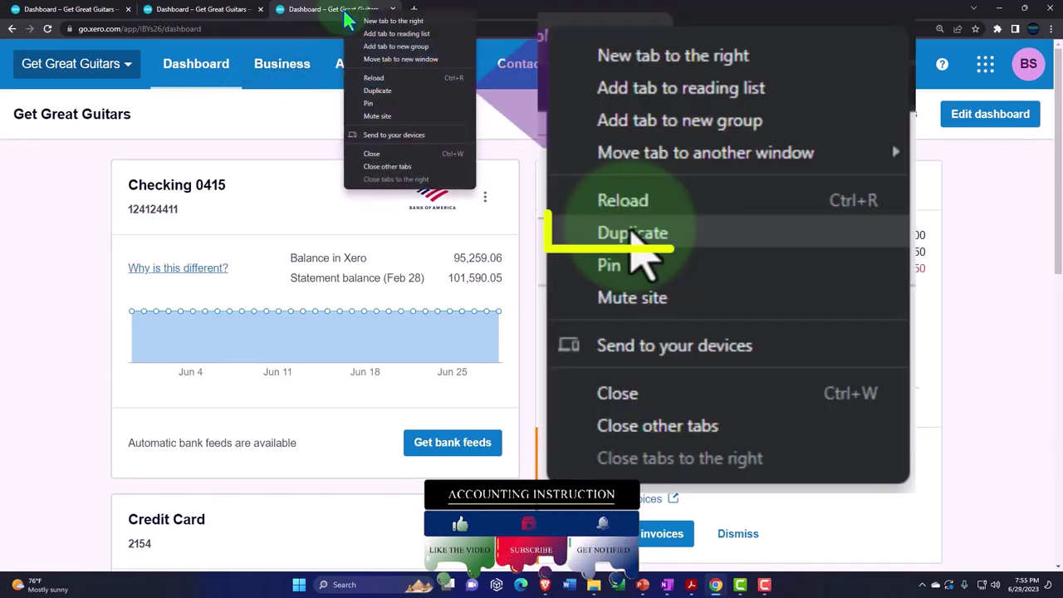
pyautogui.click(374, 93)
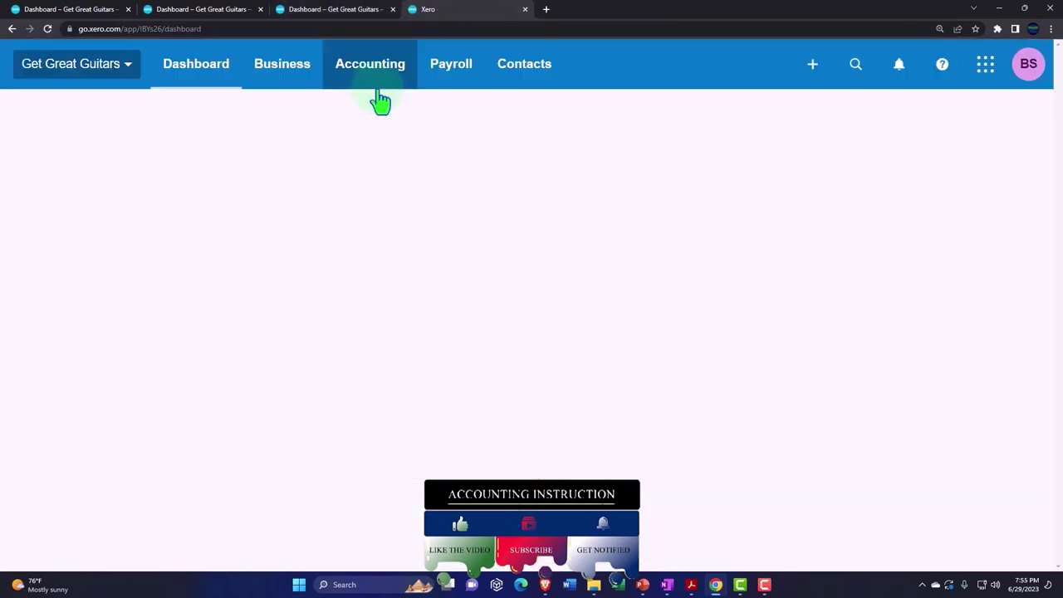
pyautogui.rightClick(459, 18)
pyautogui.click(486, 93)
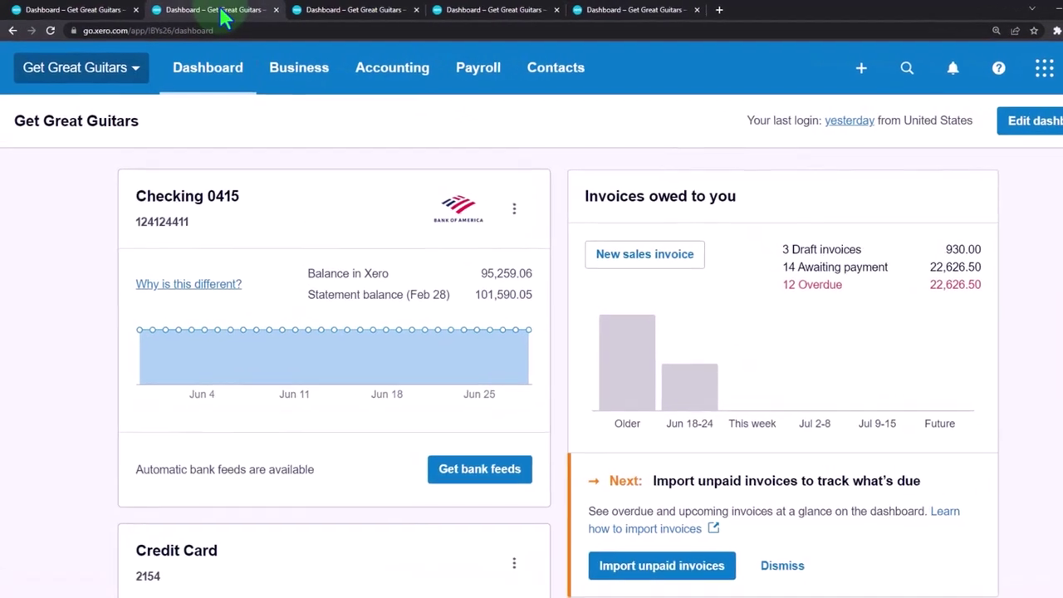
# Step: Open the Balance Sheet Standard Custom report in the second browser tab and the Comparative Income Statement in the third
pyautogui.click(419, 68)
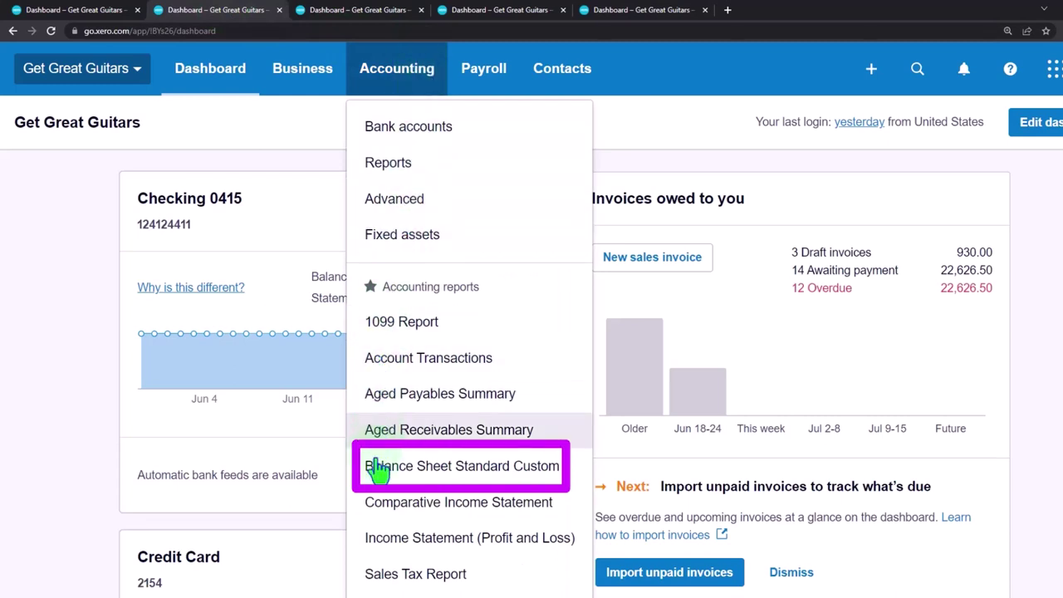
pyautogui.click(490, 484)
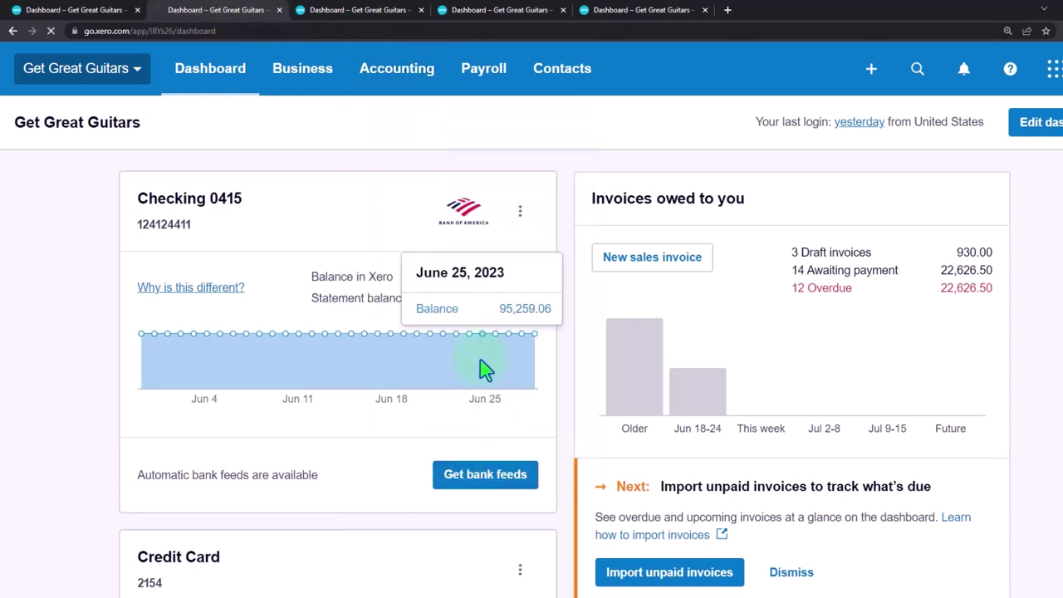
pyautogui.click(371, 15)
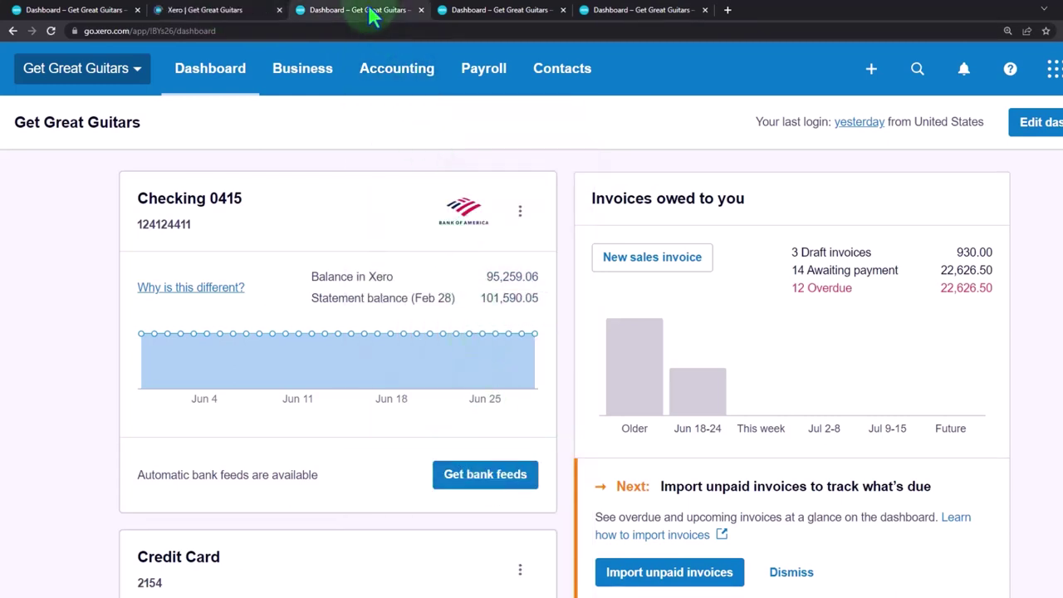
pyautogui.click(390, 77)
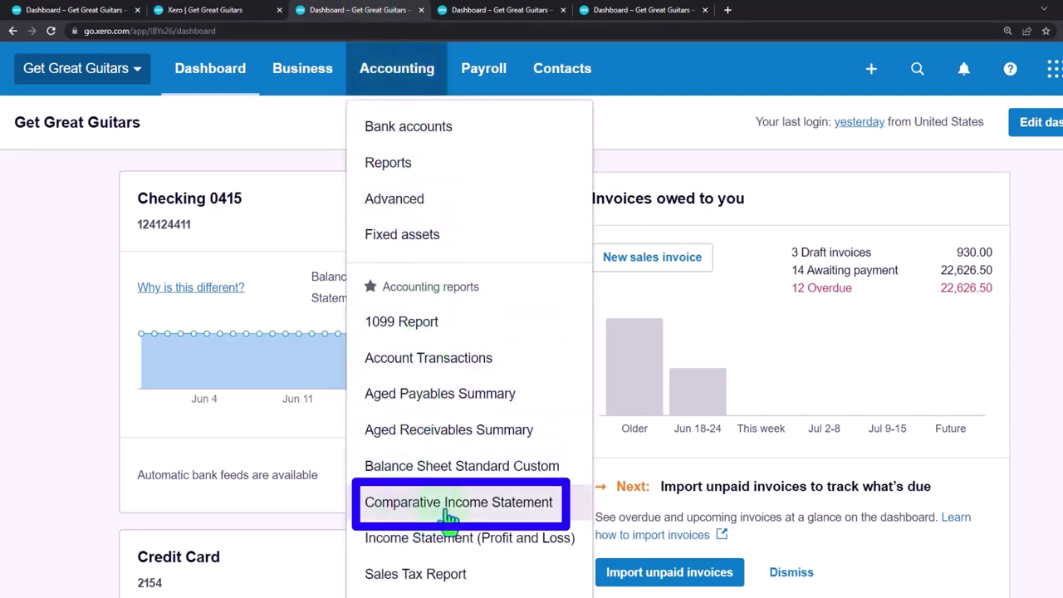
pyautogui.click(493, 507)
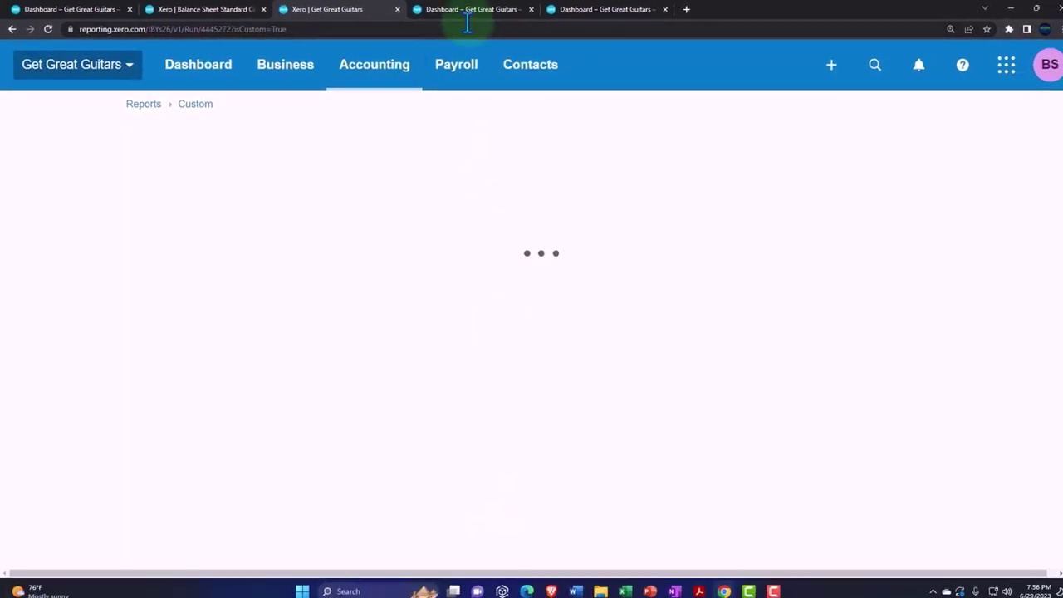
# Step: In the fourth browser tab, search the reports for "bank re" and open the Bank Reconciliation report
pyautogui.click(466, 16)
pyautogui.click(389, 88)
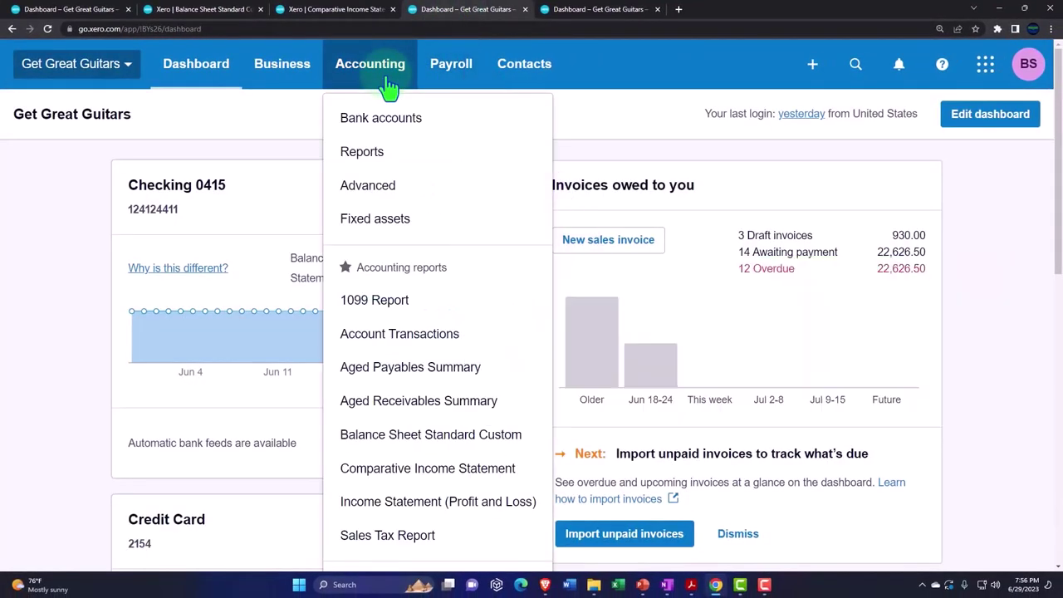
pyautogui.click(378, 152)
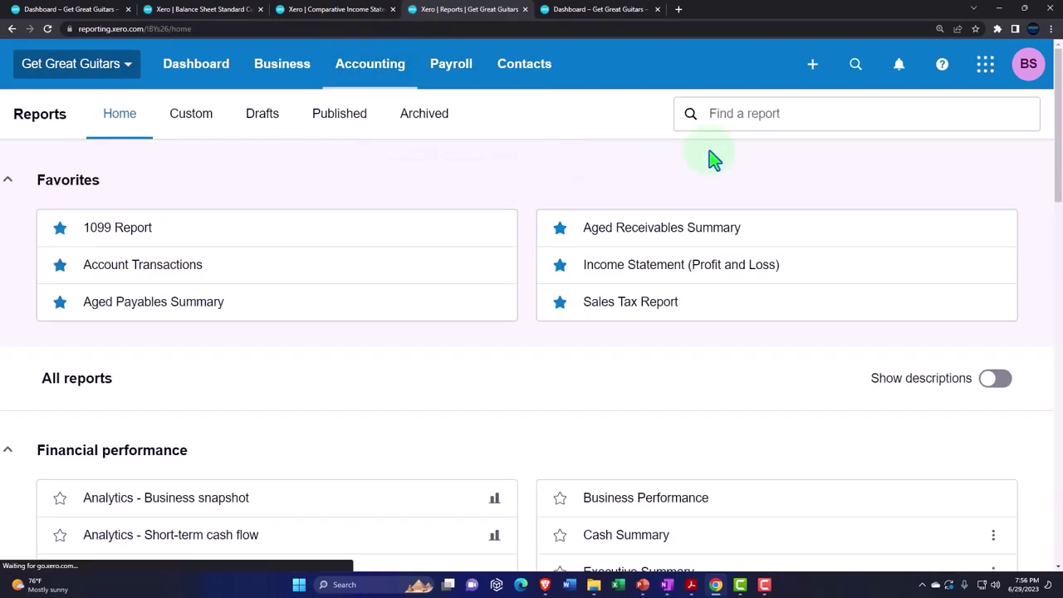
pyautogui.click(755, 117)
pyautogui.write('bank re')
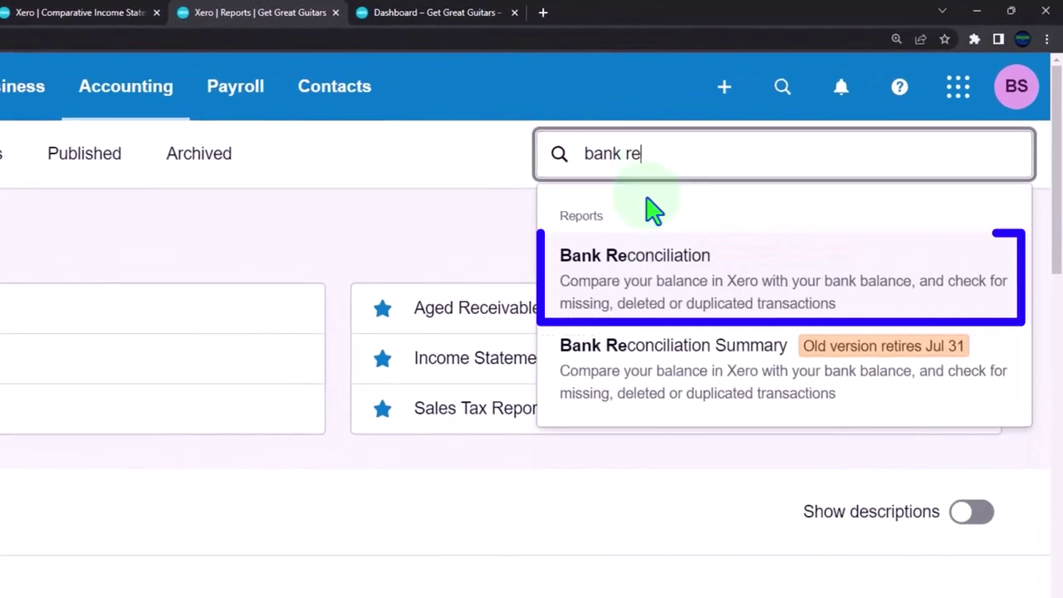
pyautogui.click(651, 270)
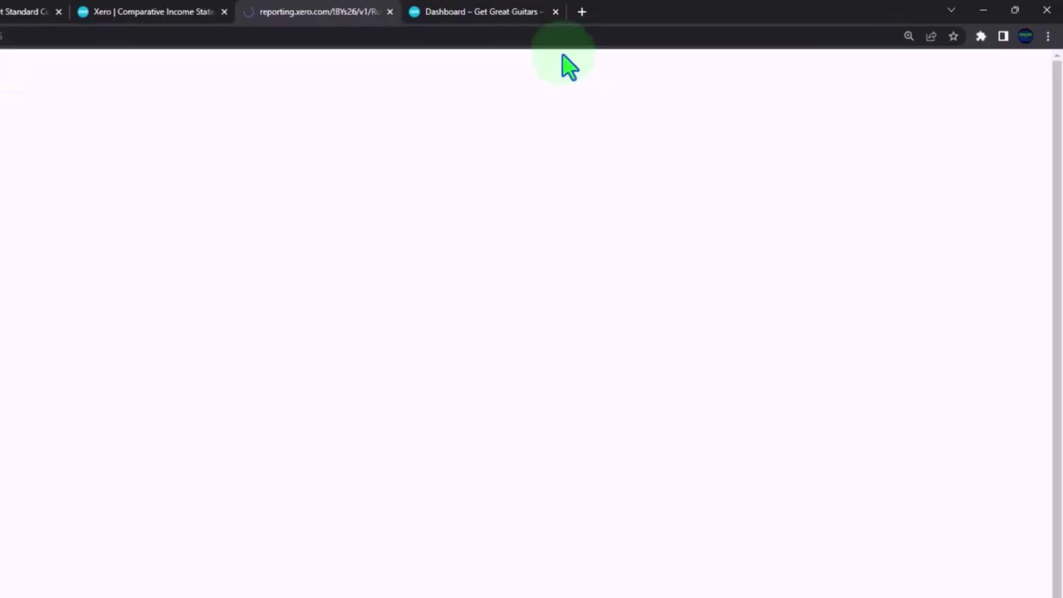
# Step: Open a second copy of the Bank Reconciliation report in the fifth browser tab by searching the reports for "bank re"
pyautogui.click(498, 12)
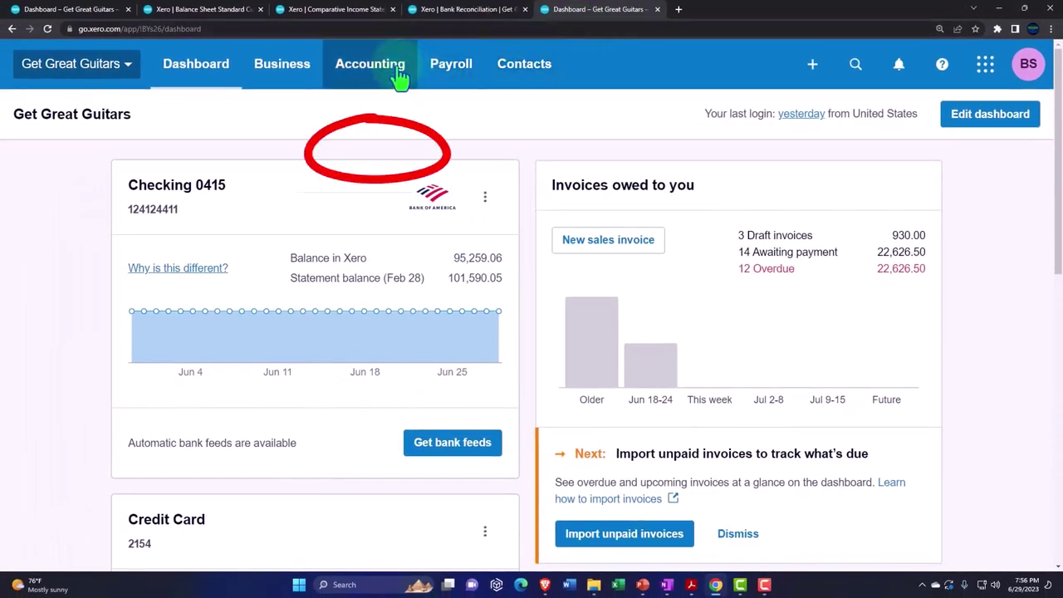
pyautogui.click(399, 76)
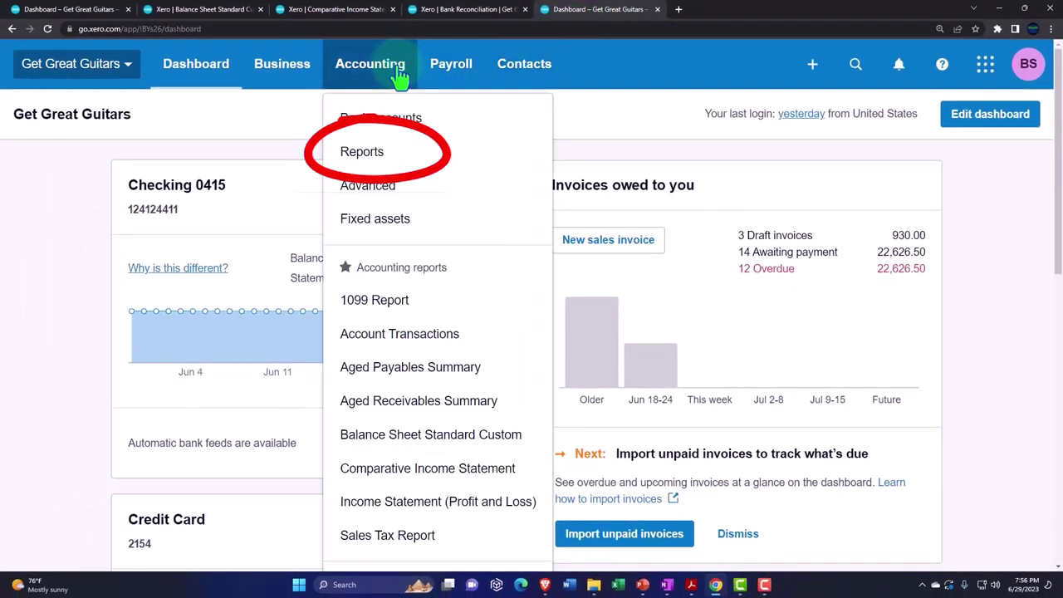
pyautogui.click(387, 158)
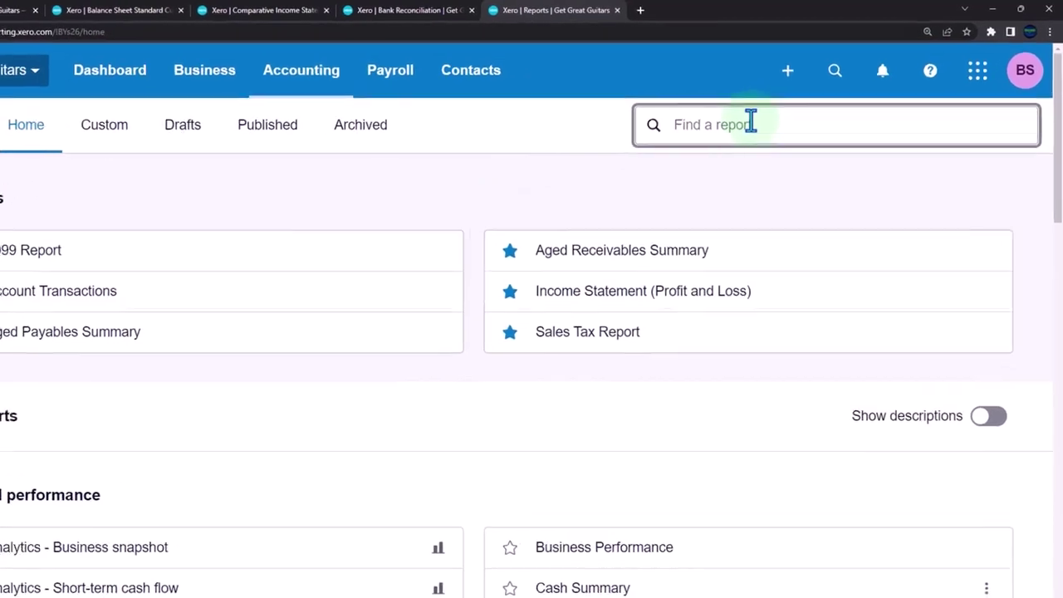
pyautogui.write('bank')
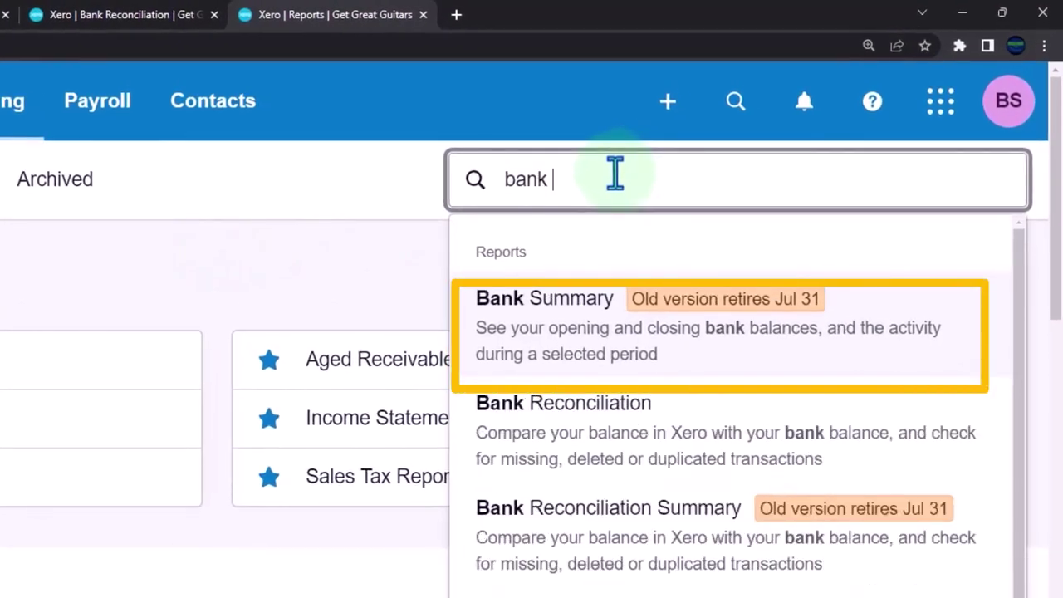
pyautogui.write(' re')
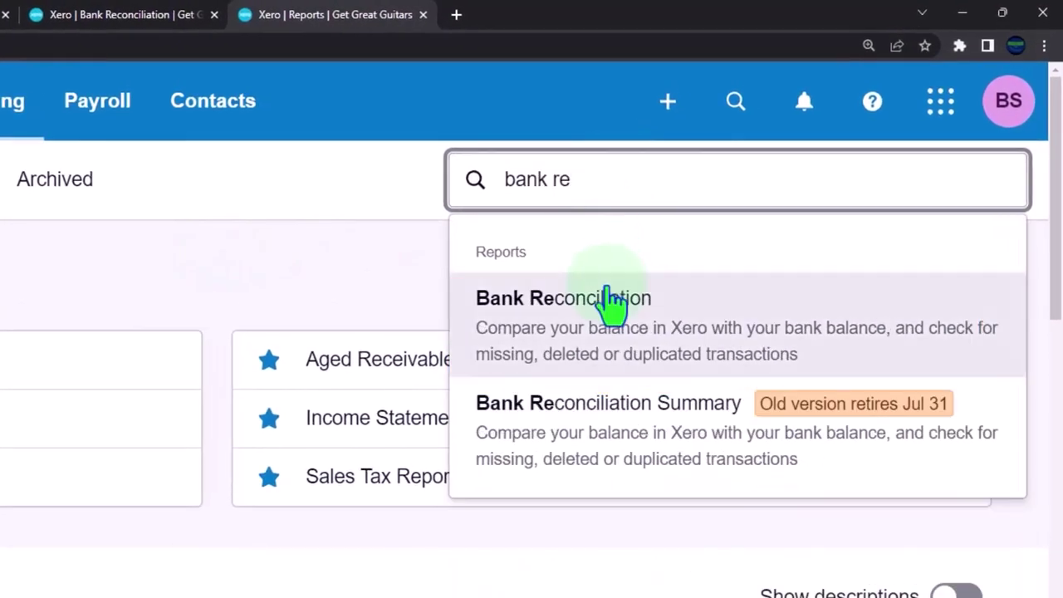
pyautogui.click(612, 308)
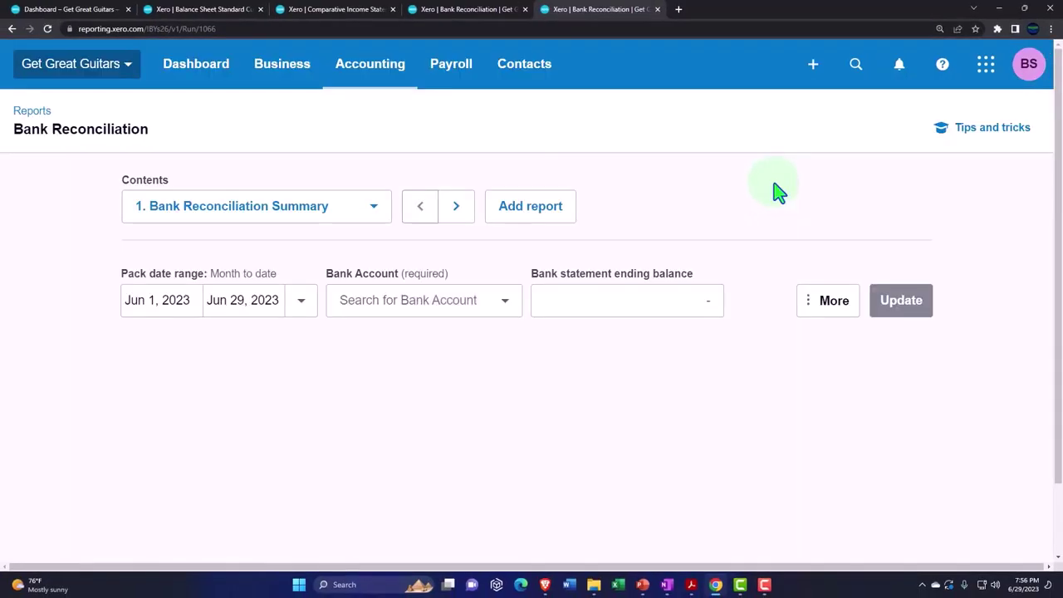
# Step: Choose a custom pack date range starting on Jan 1, 2023 for the bank reconciliation
pyautogui.click(303, 303)
pyautogui.scroll(-3, 383, 476)
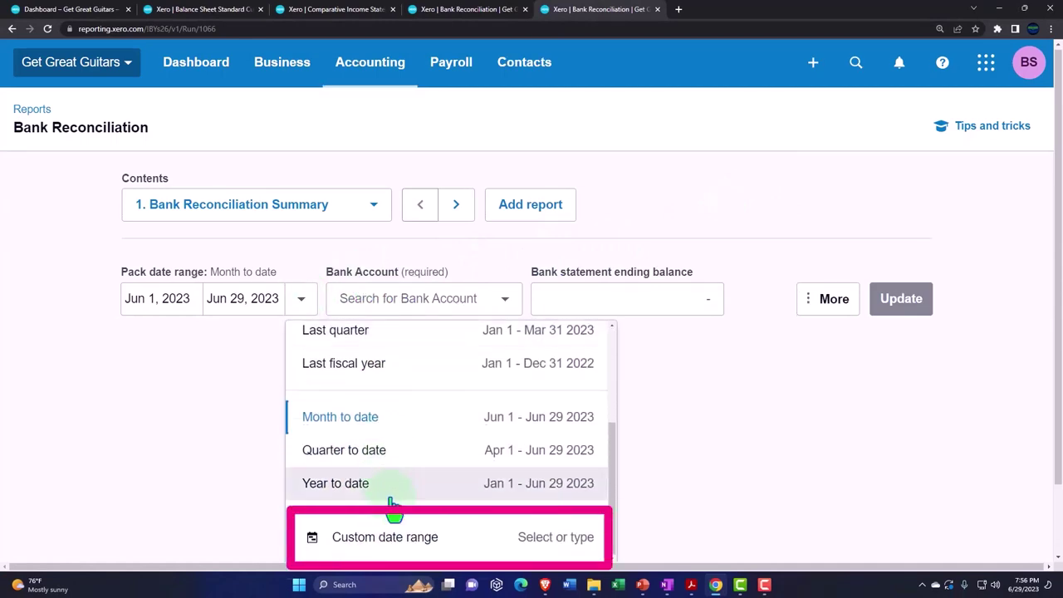
pyautogui.click(390, 531)
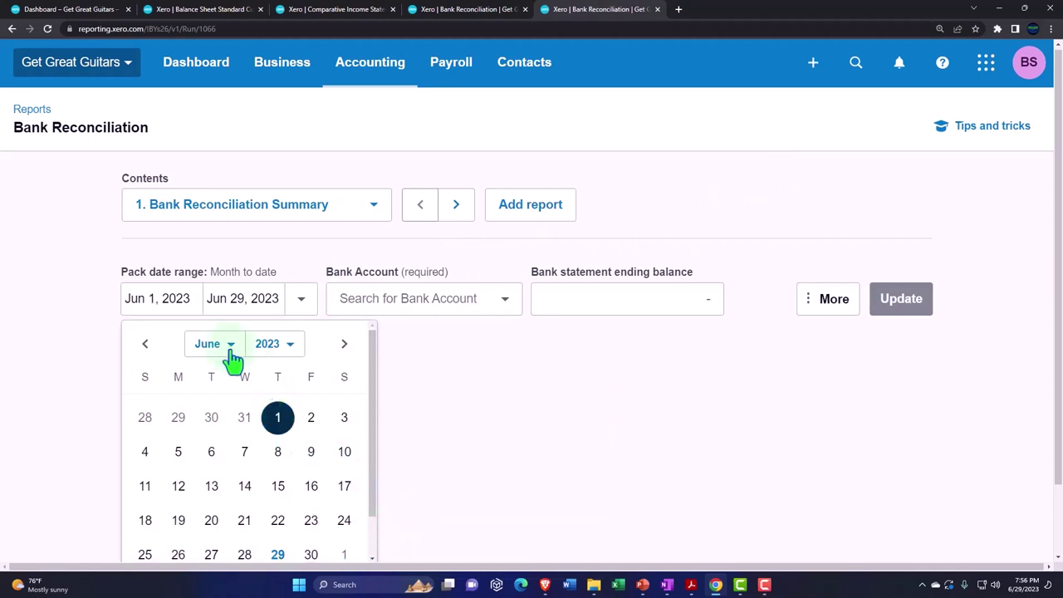
pyautogui.click(230, 350)
pyautogui.click(224, 364)
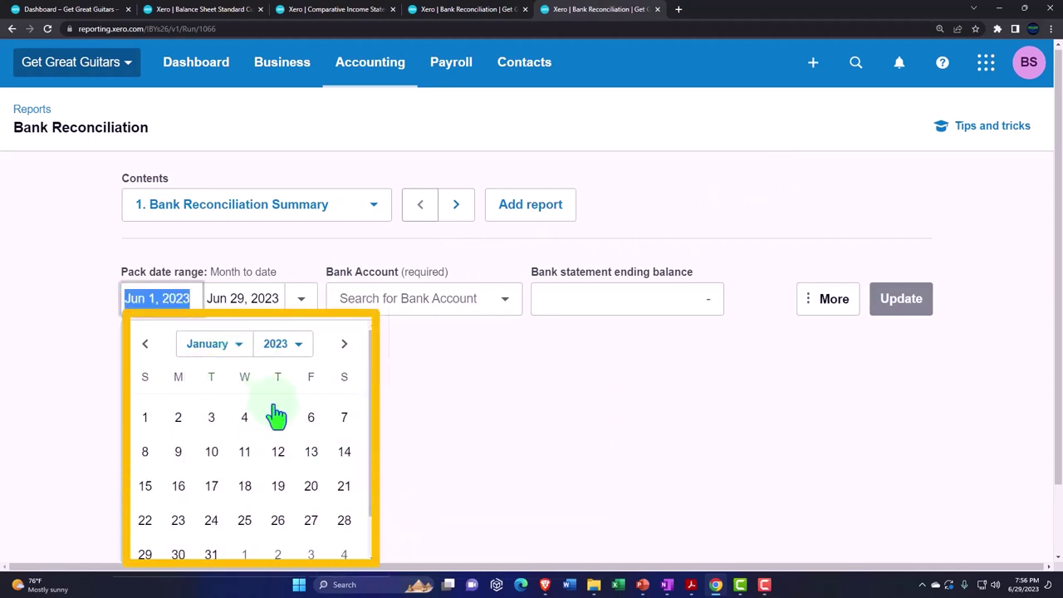
pyautogui.click(152, 421)
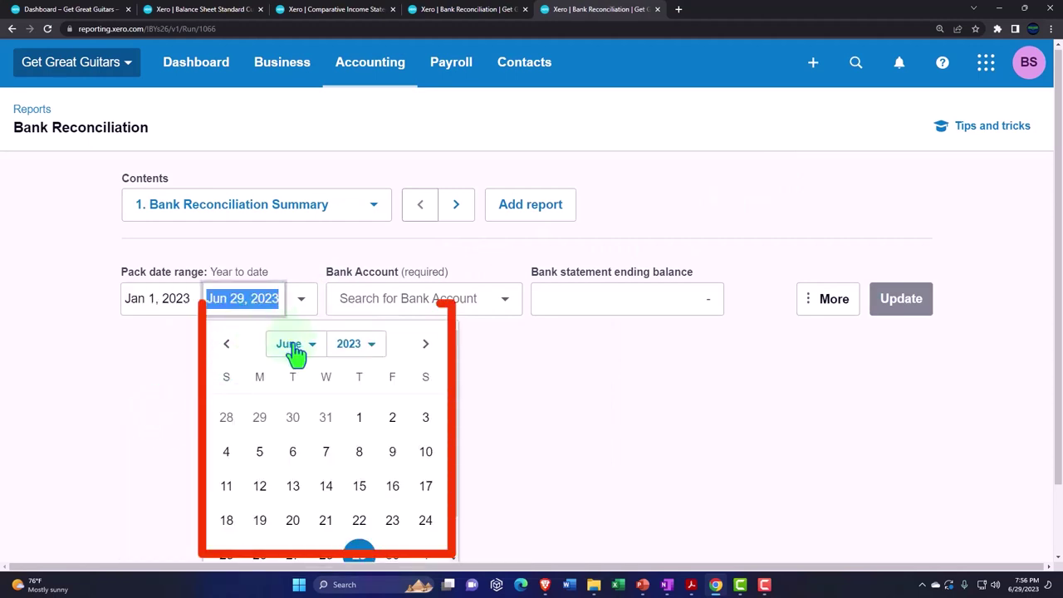
pyautogui.click(293, 347)
# Step: Set the pack date range to Feb 1, 2023 through Feb 28, 2023 and select the 1100 checking account as the bank account
pyautogui.click(196, 299)
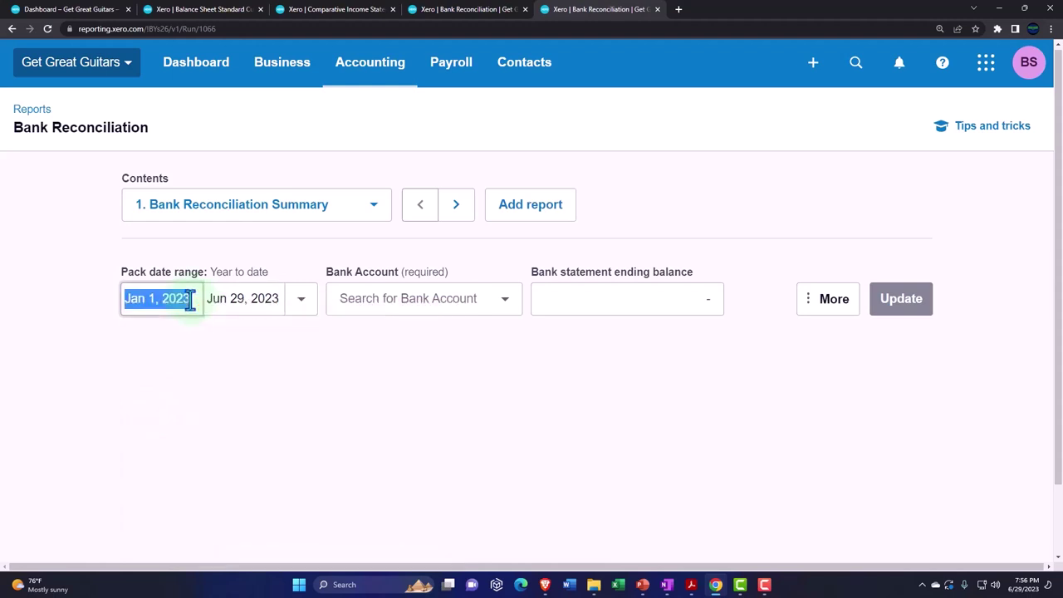
pyautogui.click(238, 355)
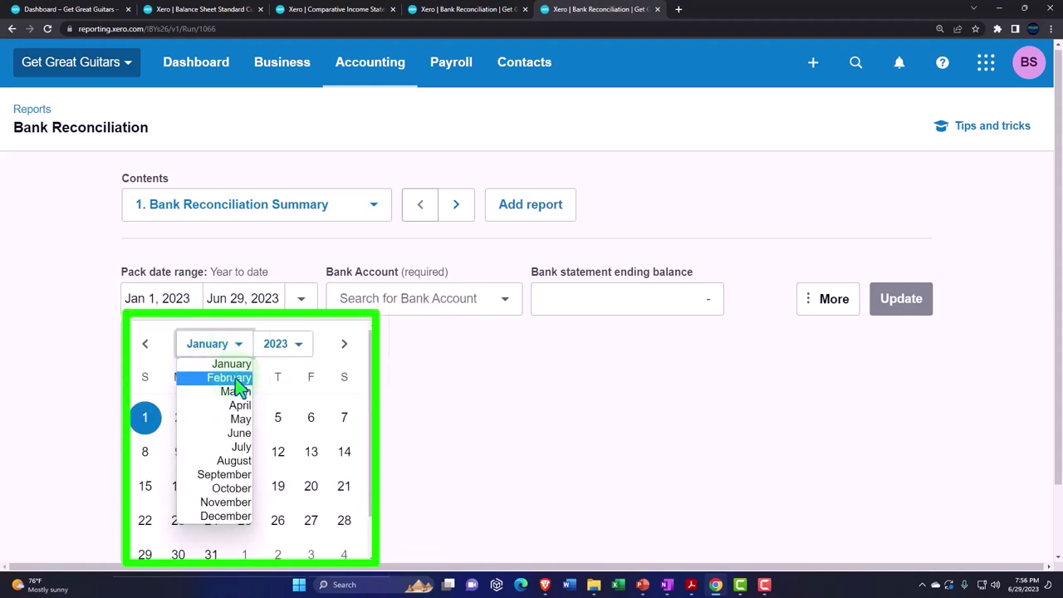
pyautogui.click(233, 378)
pyautogui.click(243, 419)
pyautogui.click(273, 298)
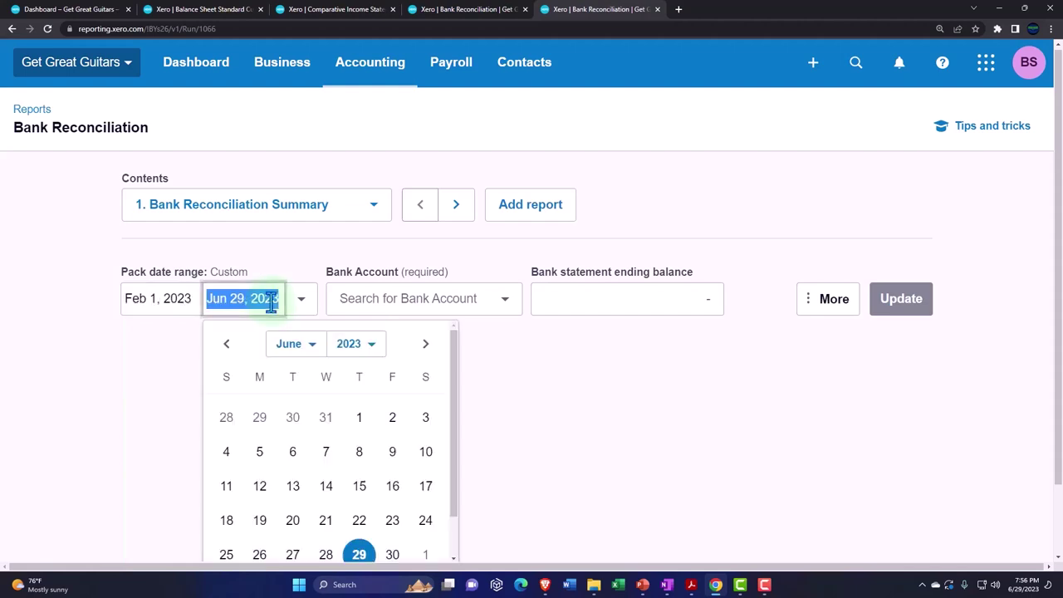
pyautogui.click(310, 348)
pyautogui.click(306, 379)
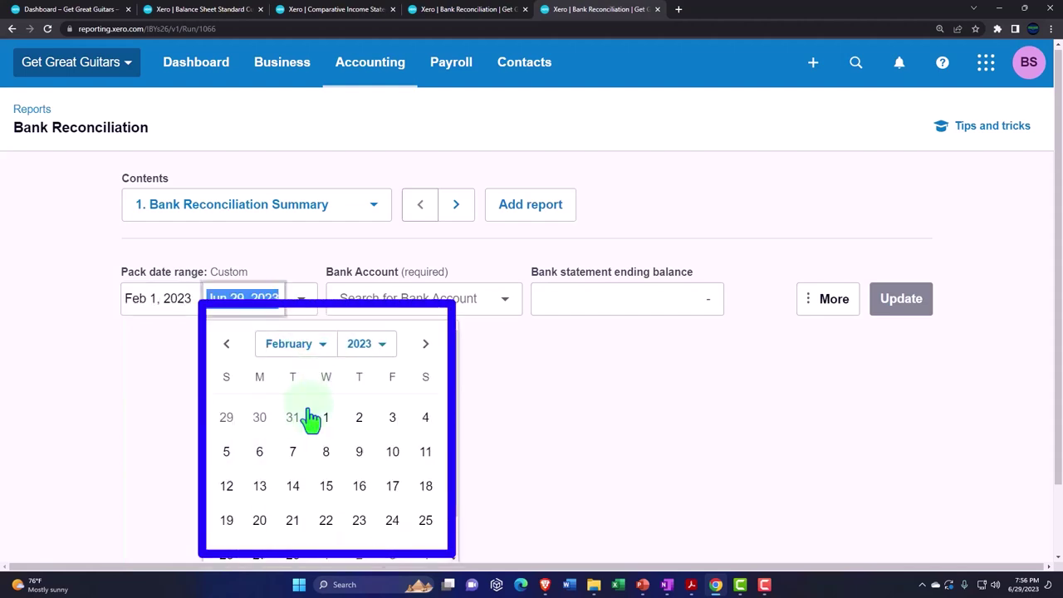
pyautogui.click(292, 551)
pyautogui.click(375, 299)
pyautogui.click(396, 344)
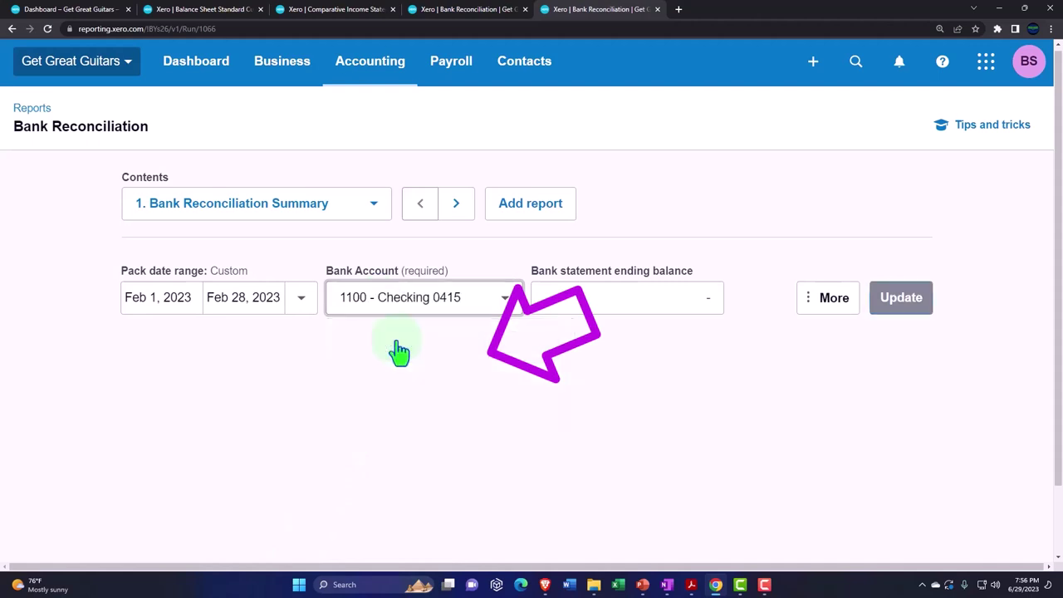
# Step: Look up the balance as of February 28 in Bank Stmt Feb.pdf in Adobe Acrobat Reader, and return to the Bank Reconciliation report
pyautogui.click(581, 298)
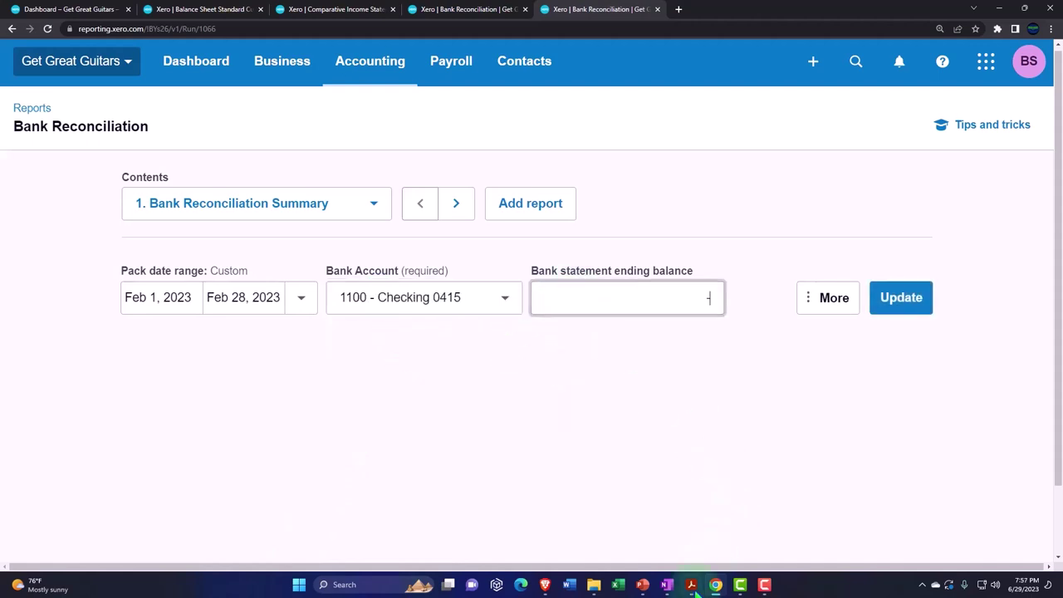
pyautogui.moveTo(694, 588)
pyautogui.click(742, 555)
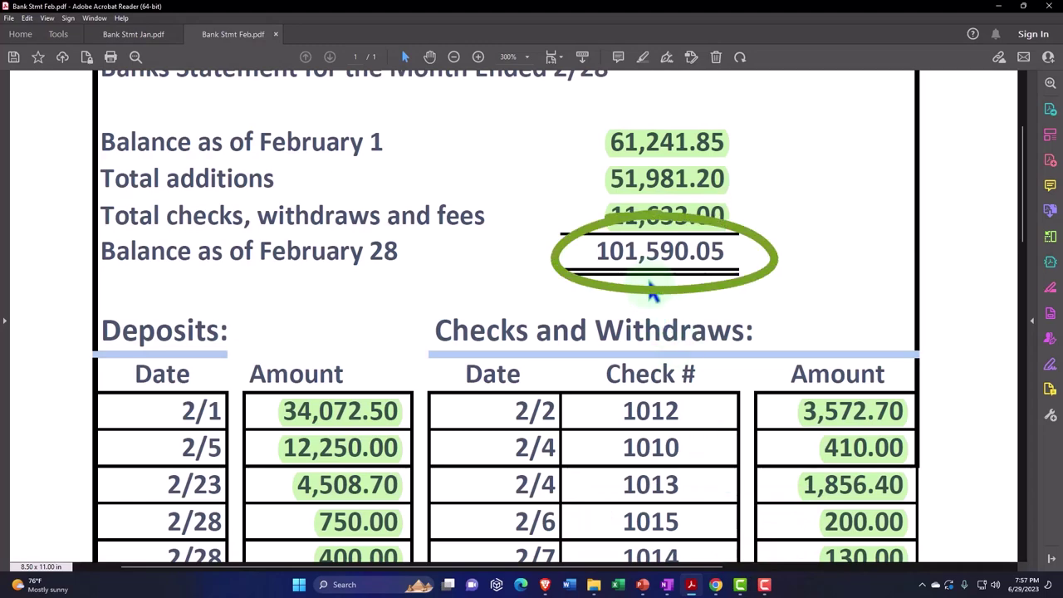
pyautogui.click(999, 6)
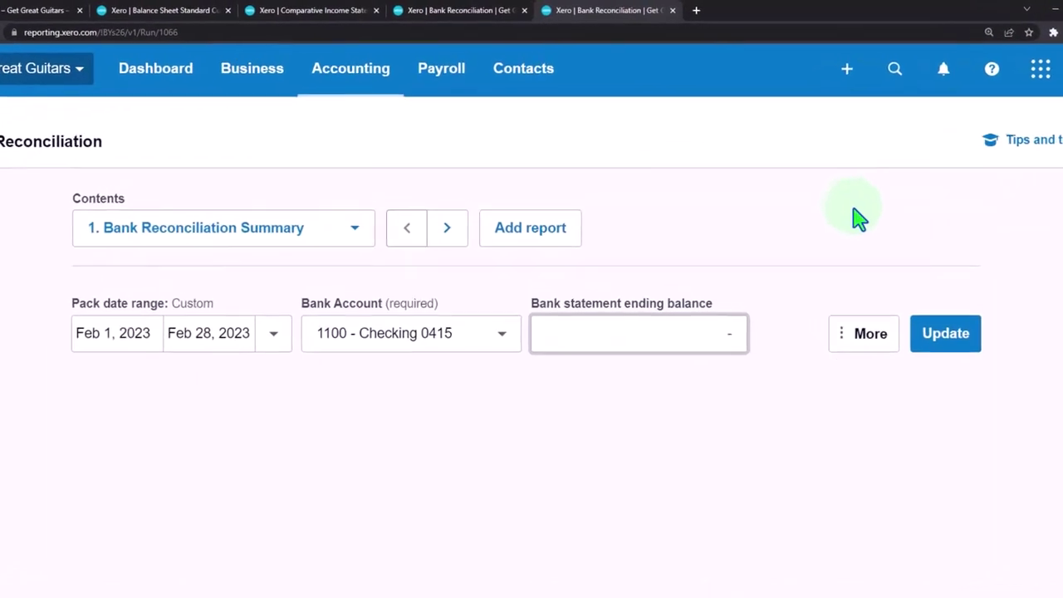
# Step: Enter 101590.05 as the bank statement ending balance and update the February bank reconciliation report
pyautogui.write('101590')
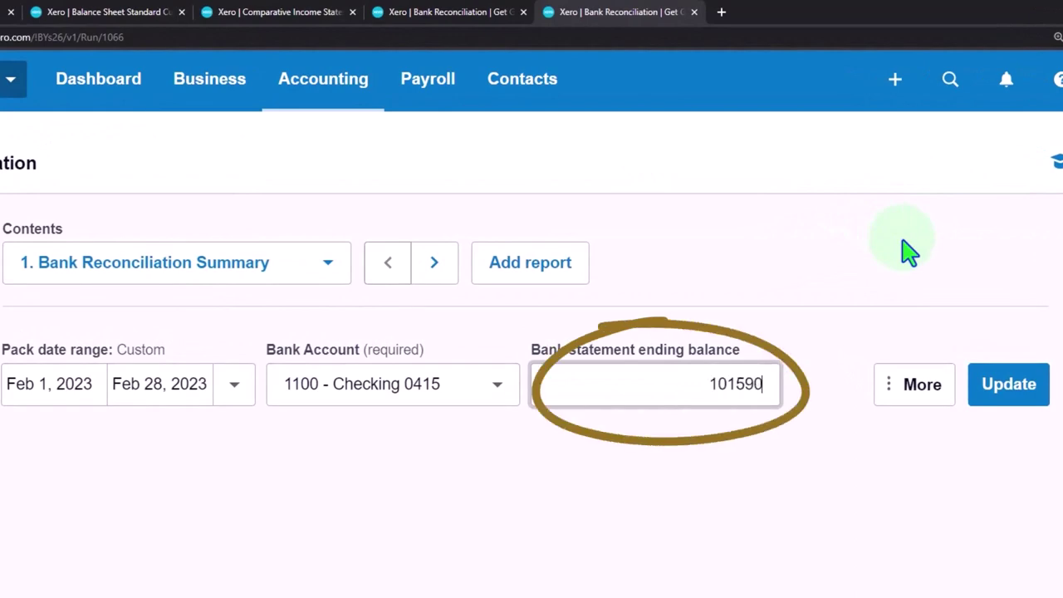
pyautogui.write('.05')
pyautogui.press('Tab')
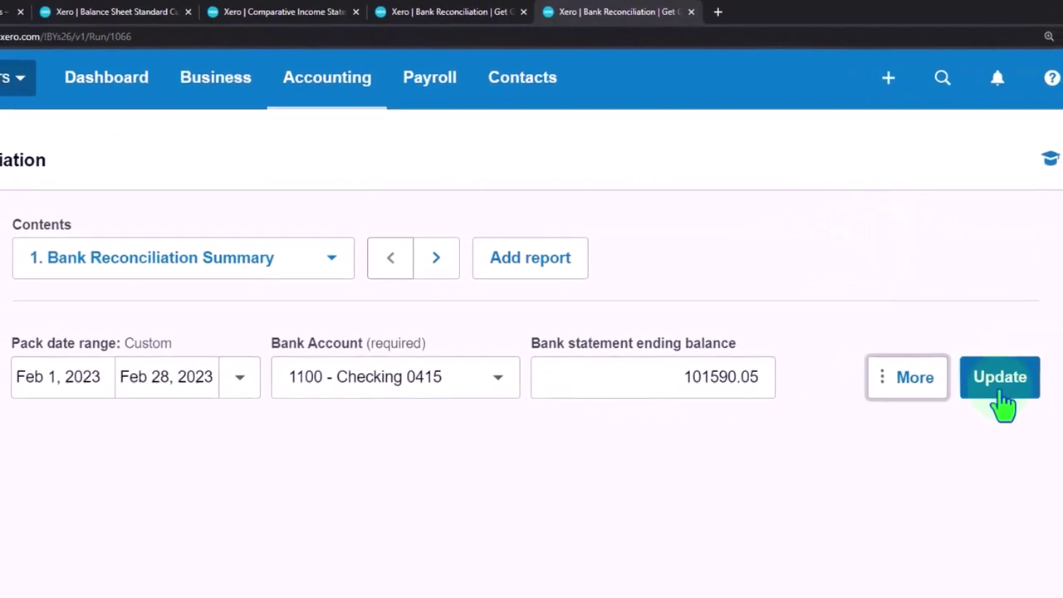
pyautogui.click(1005, 395)
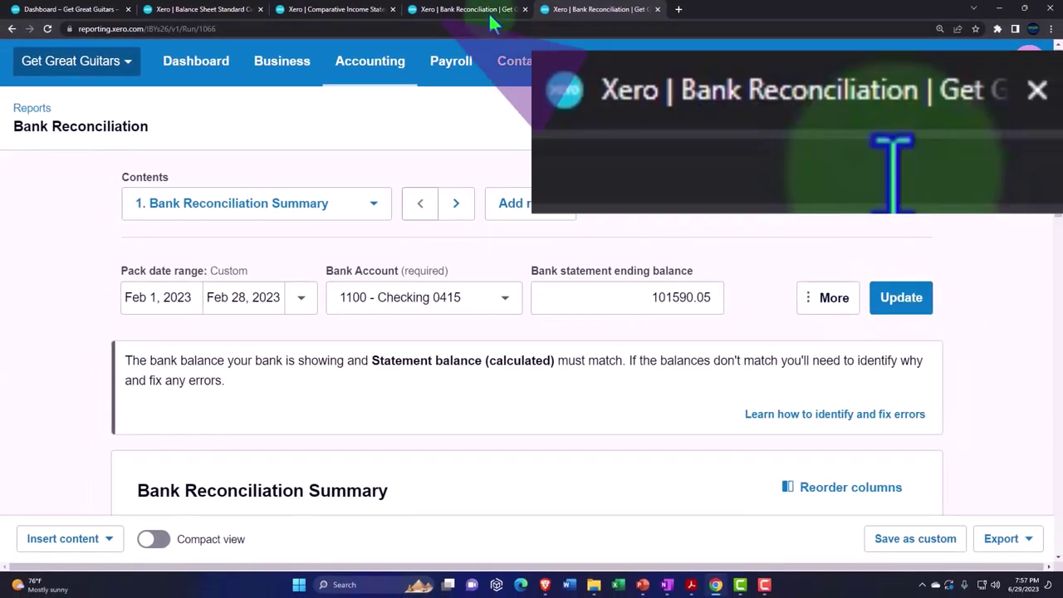
# Step: In the fourth browser tab's Bank Reconciliation report, set the pack date range to Jan 1, 2023 through Jan 31, 2023 and select the 1100 checking account
pyautogui.click(469, 11)
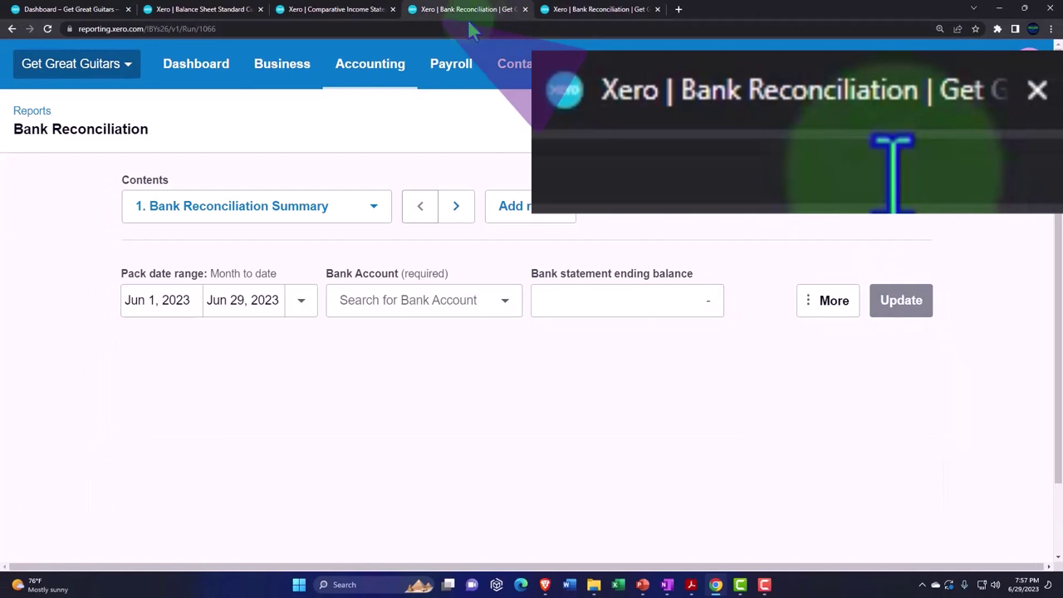
pyautogui.click(190, 300)
pyautogui.click(224, 349)
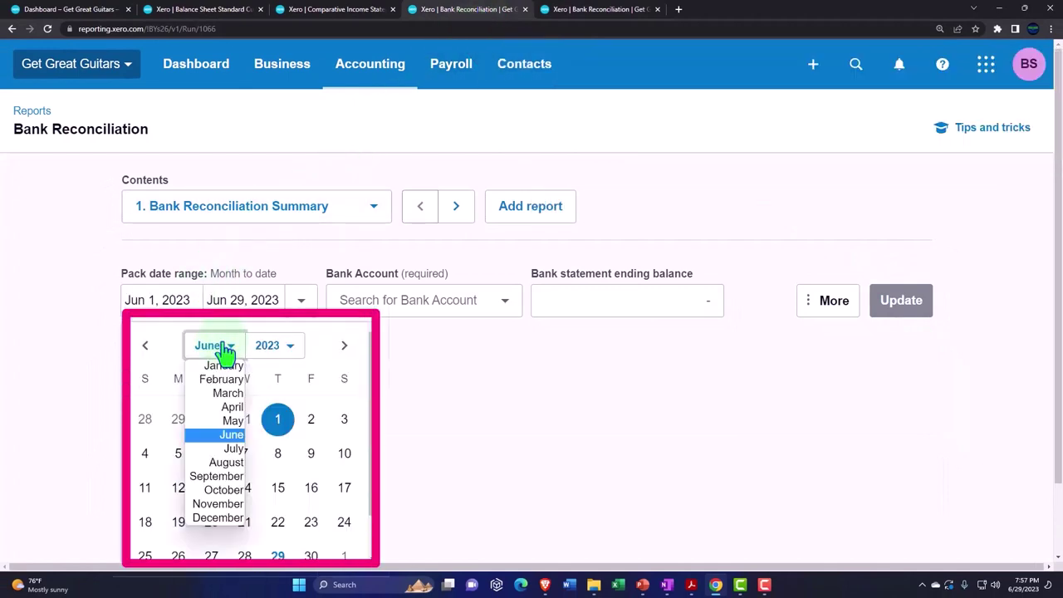
pyautogui.click(223, 366)
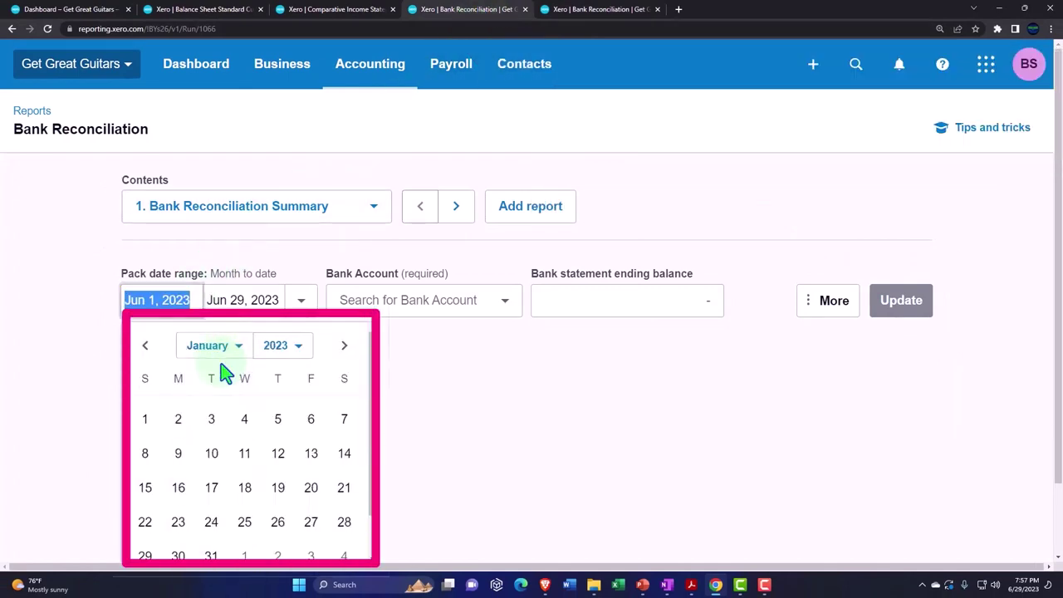
pyautogui.click(154, 423)
pyautogui.click(259, 303)
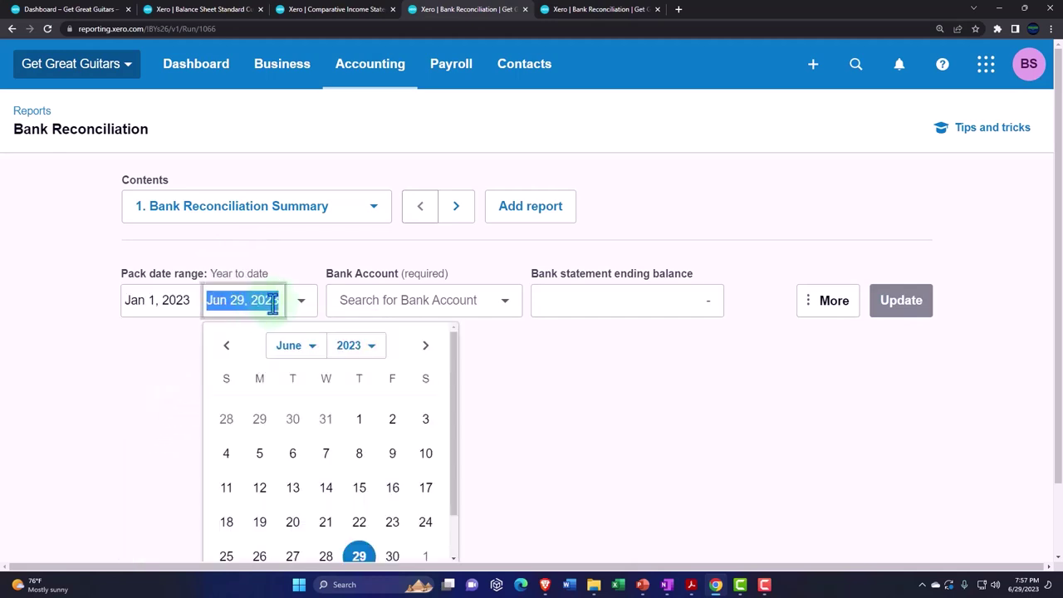
pyautogui.click(299, 349)
pyautogui.click(301, 365)
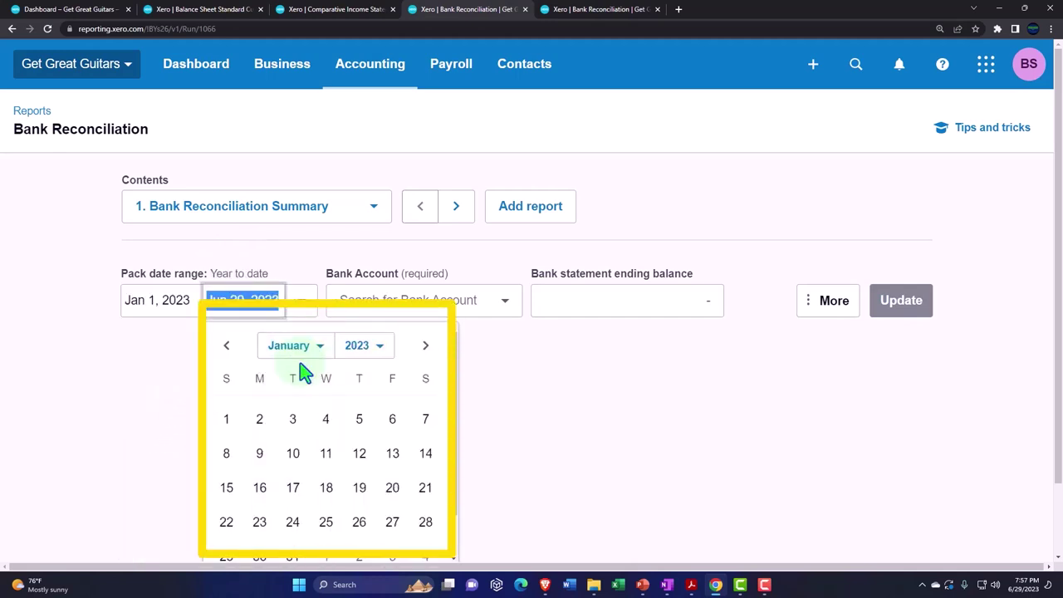
pyautogui.scroll(-2, 299, 448)
pyautogui.click(291, 507)
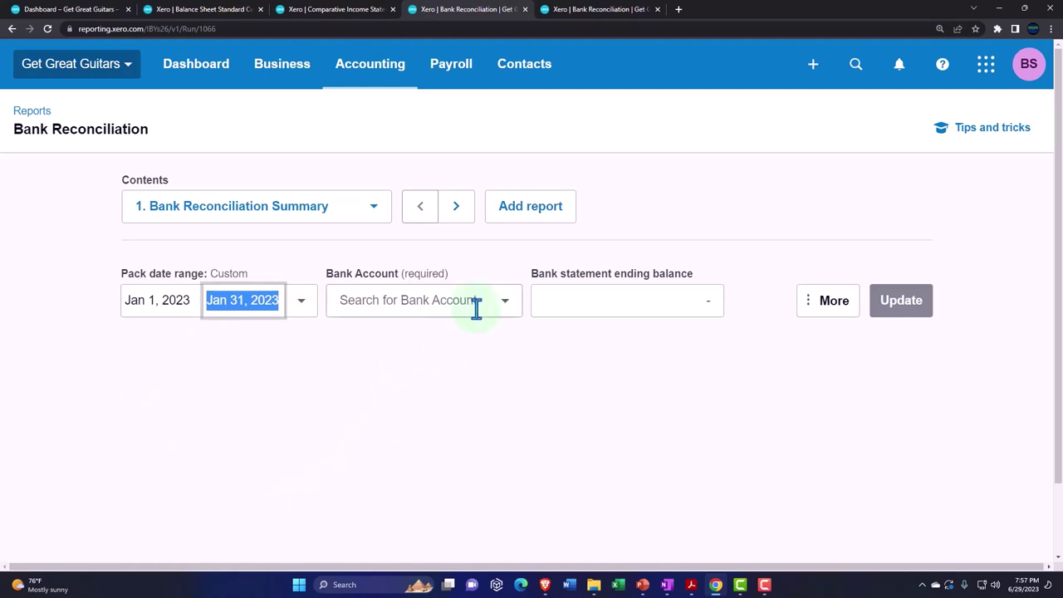
pyautogui.click(505, 302)
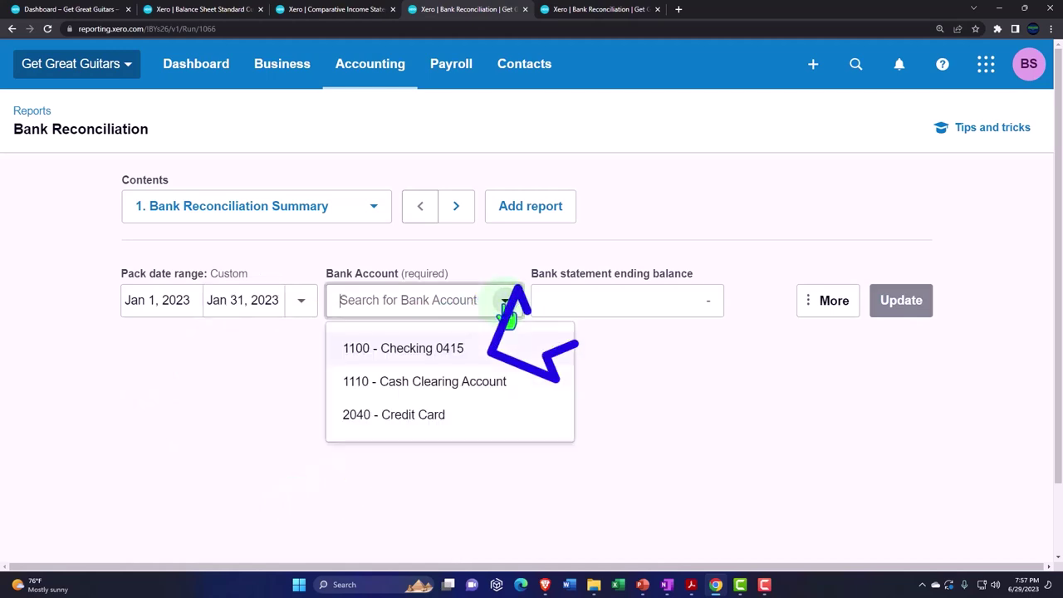
pyautogui.click(446, 359)
# Step: Look up the balance as of January 31 in Bank Stmt Jan.pdf in Adobe Acrobat Reader, and return to the report's ending balance
pyautogui.click(606, 304)
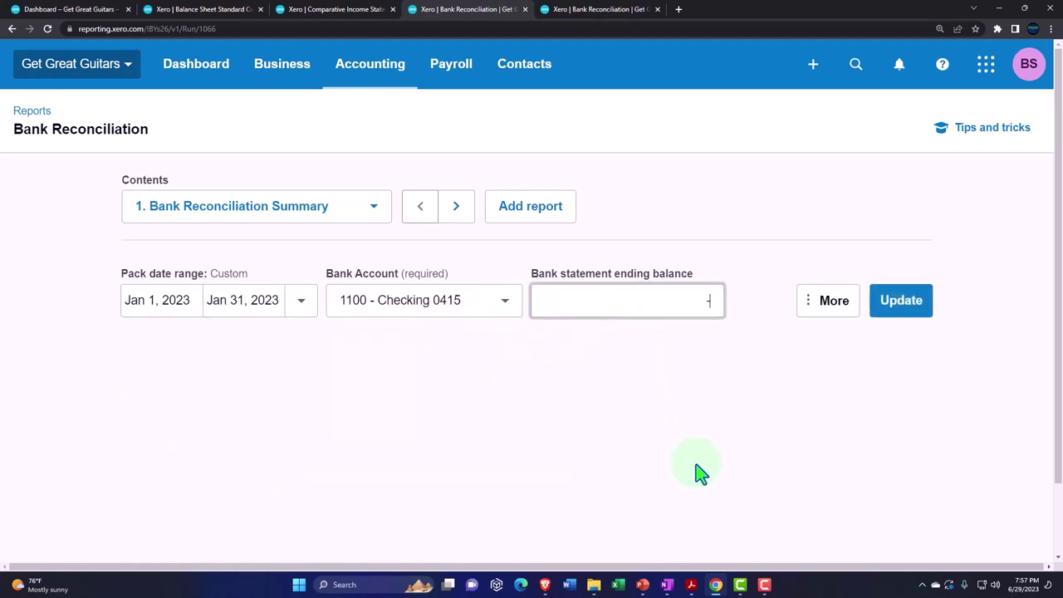
pyautogui.moveTo(694, 587)
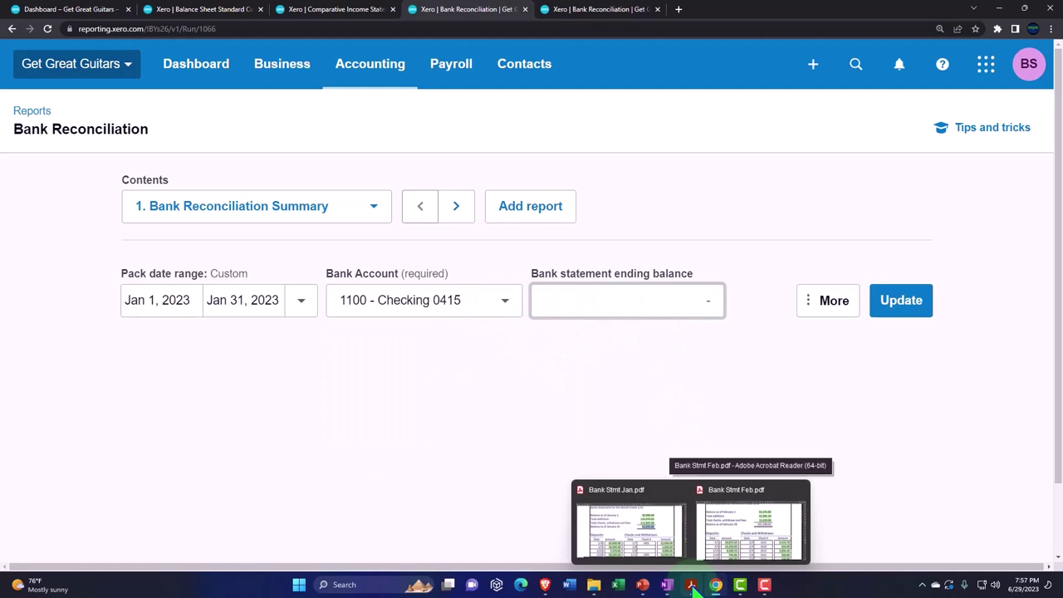
pyautogui.click(631, 531)
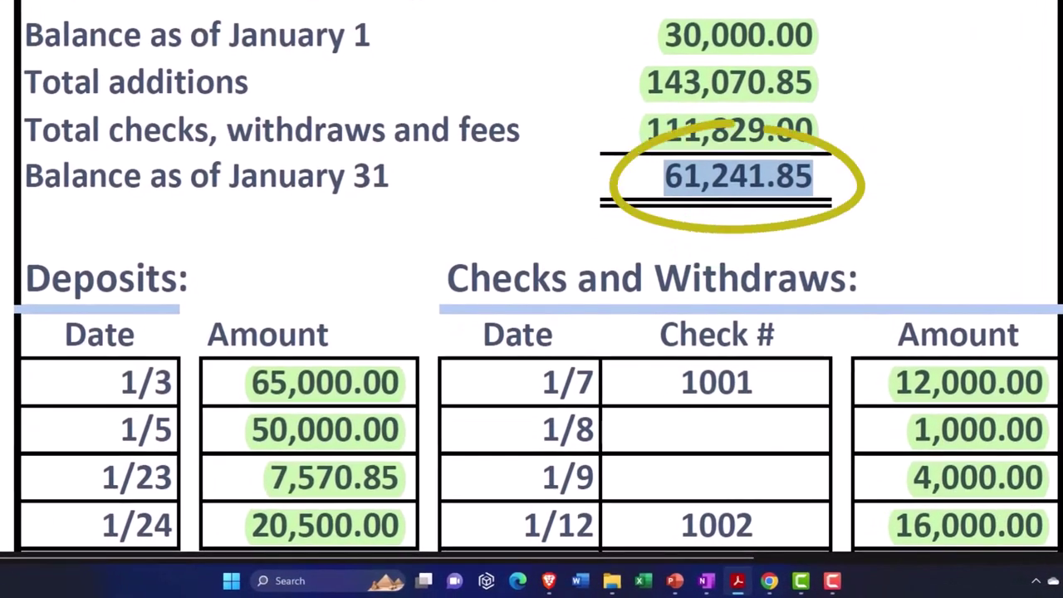
pyautogui.hotkey('alt', 'Tab')
pyautogui.click(739, 217)
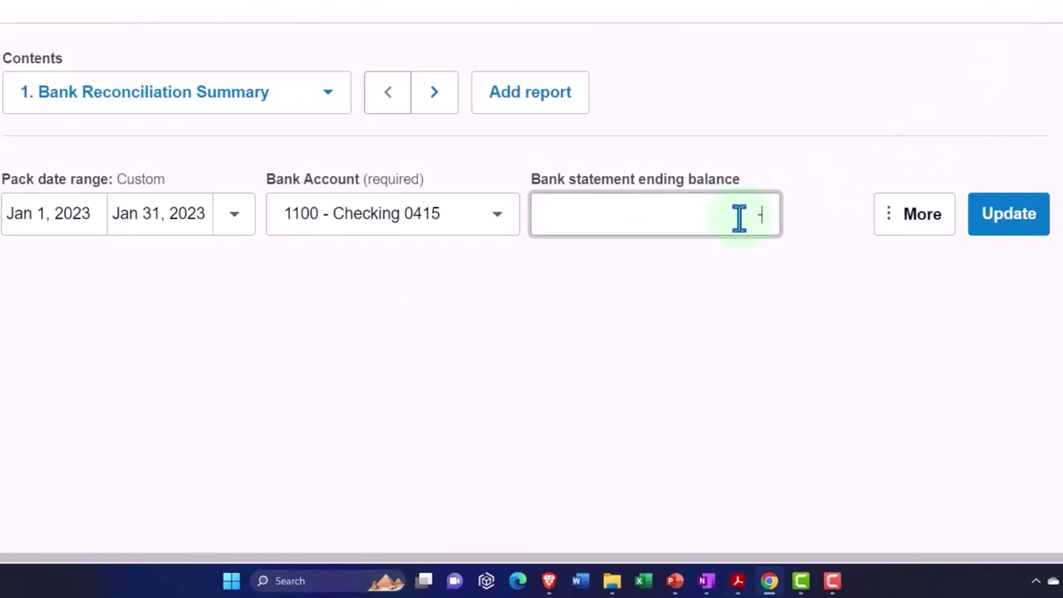
# Step: Enter 61241.85 as the bank statement ending balance and update the January bank reconciliation report
pyautogui.write('61241.85')
pyautogui.moveTo(739, 579)
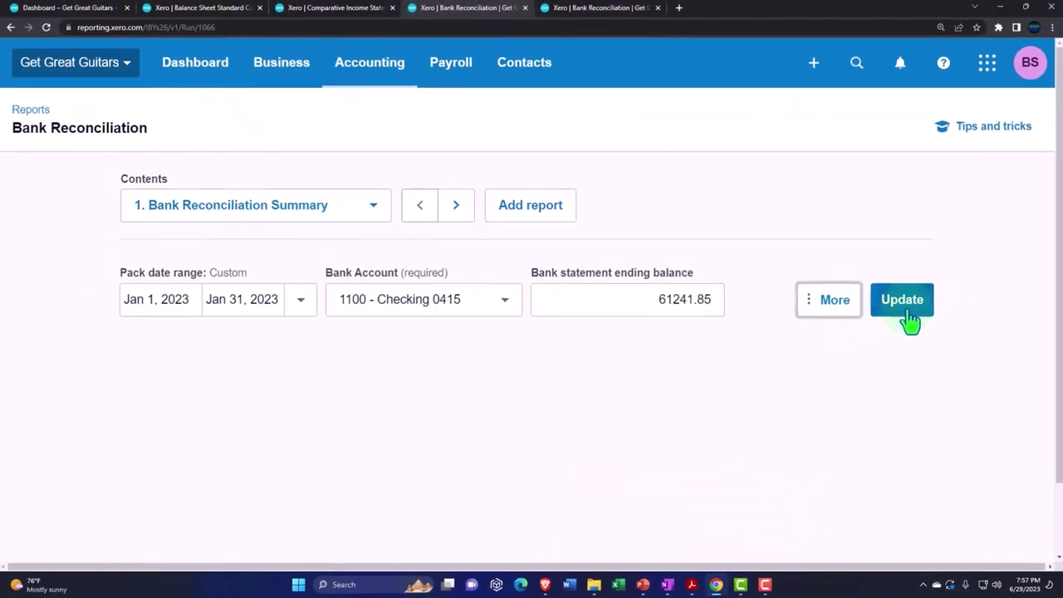
pyautogui.click(906, 289)
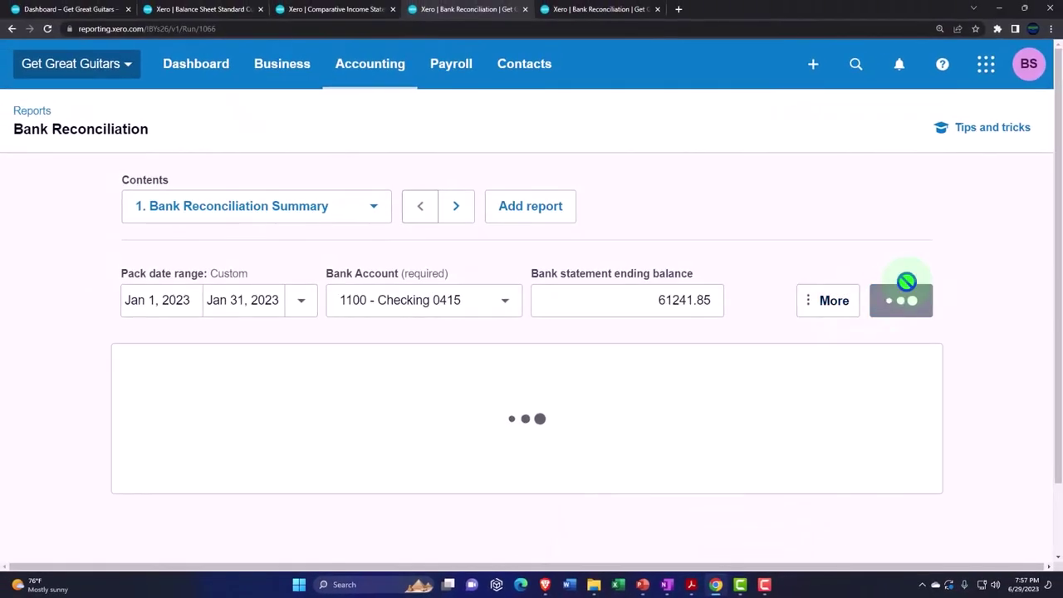
# Step: Set the Balance Sheet Standard Custom report's date to Jan 31, 2023 and update the report
pyautogui.click(344, 9)
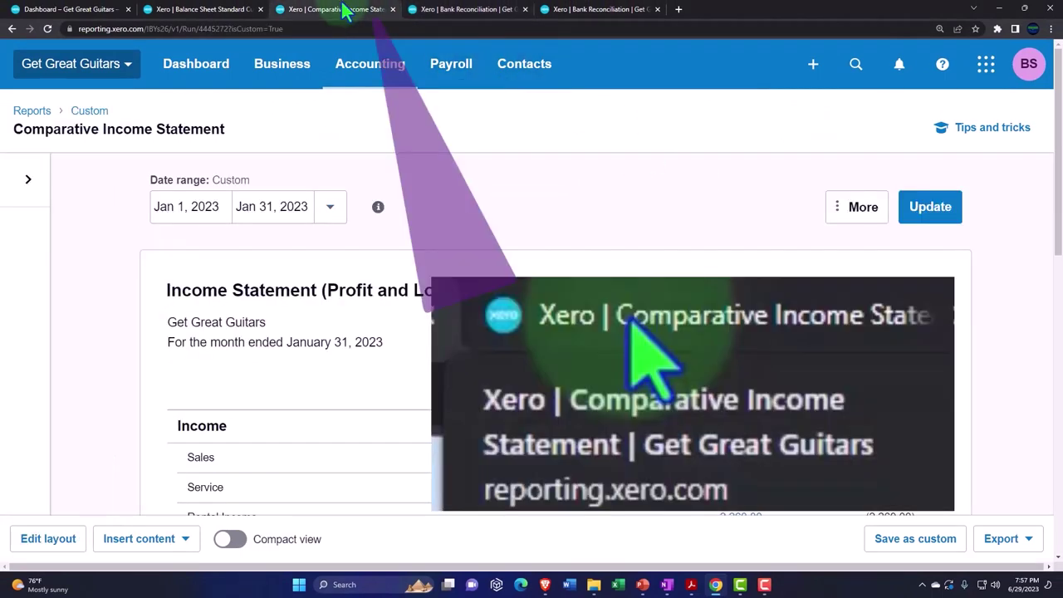
pyautogui.click(222, 10)
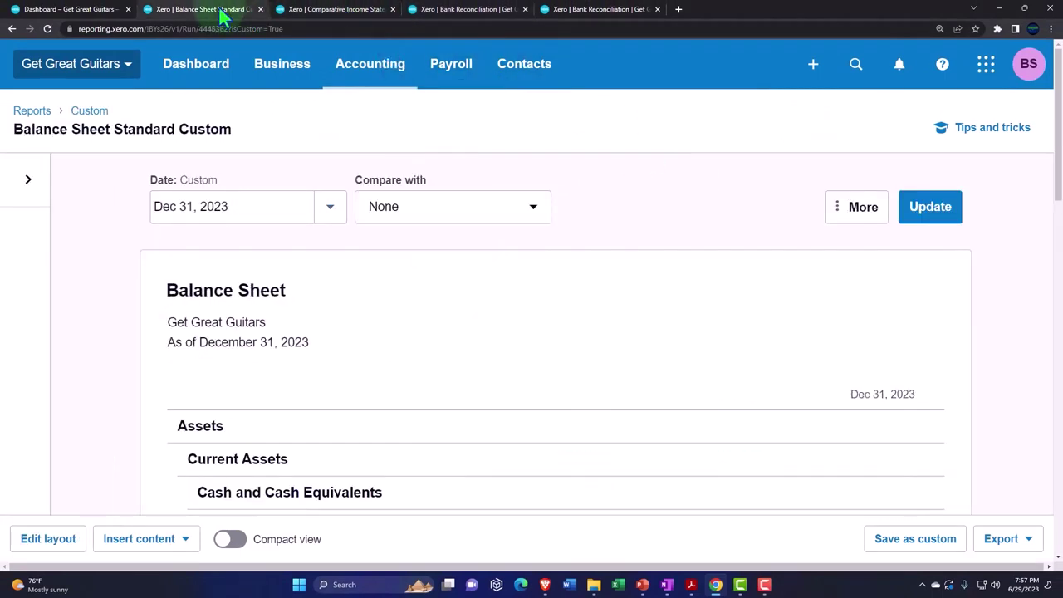
pyautogui.click(329, 210)
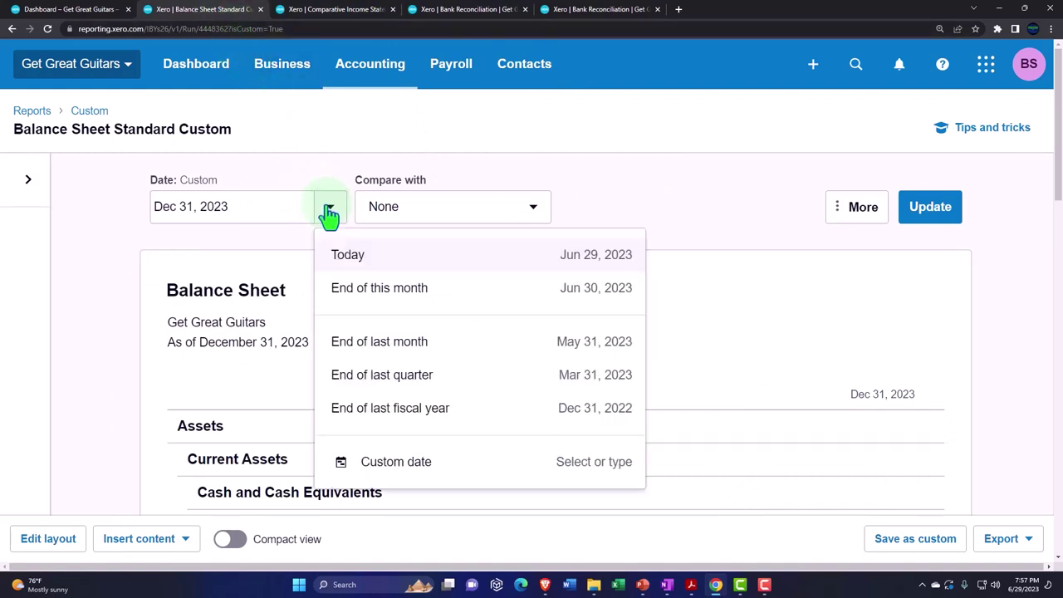
pyautogui.click(404, 467)
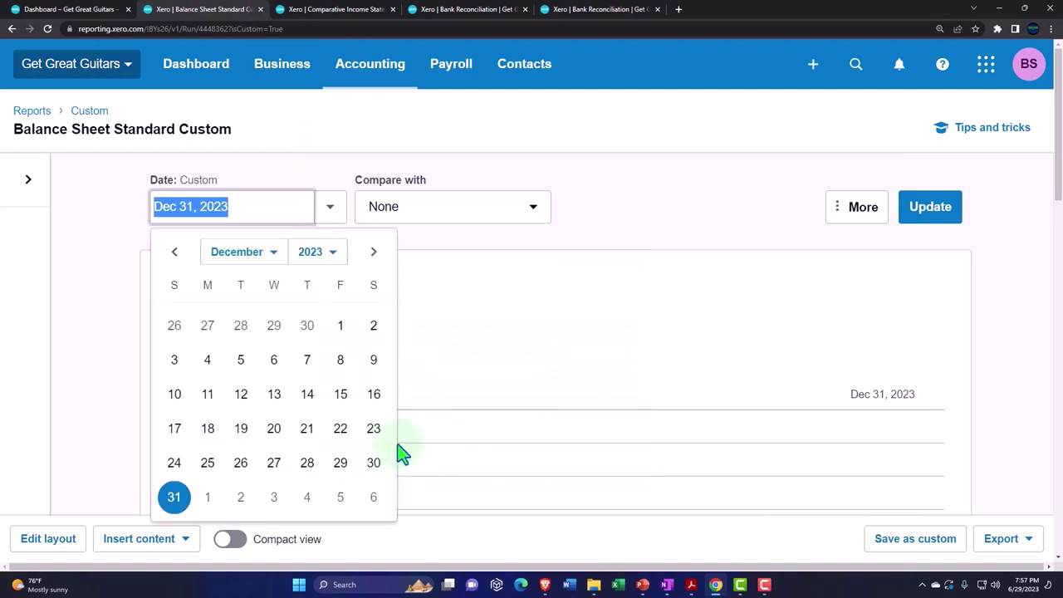
pyautogui.click(274, 276)
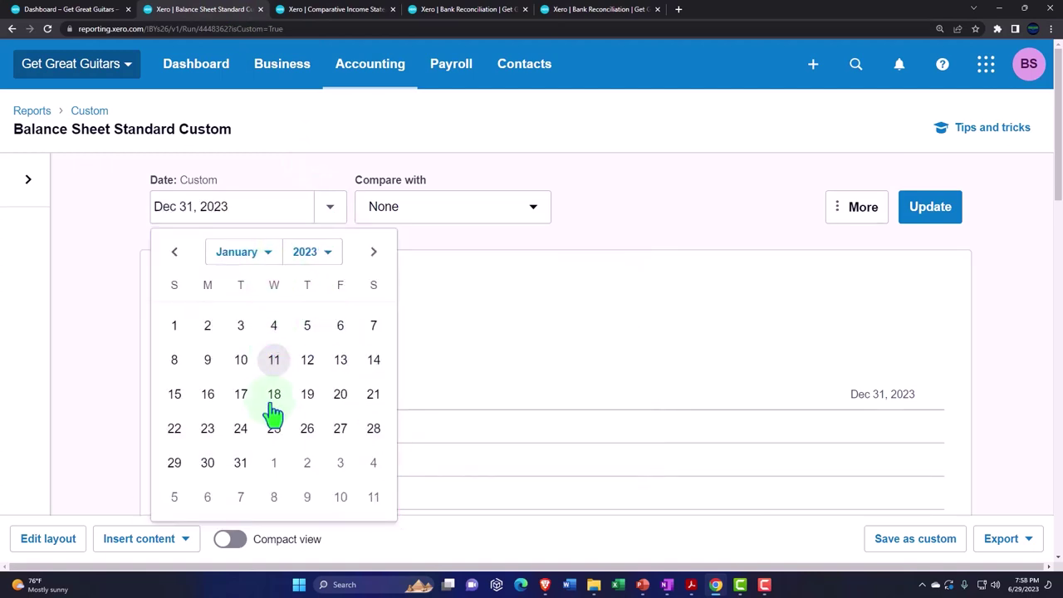
pyautogui.click(241, 463)
pyautogui.click(935, 221)
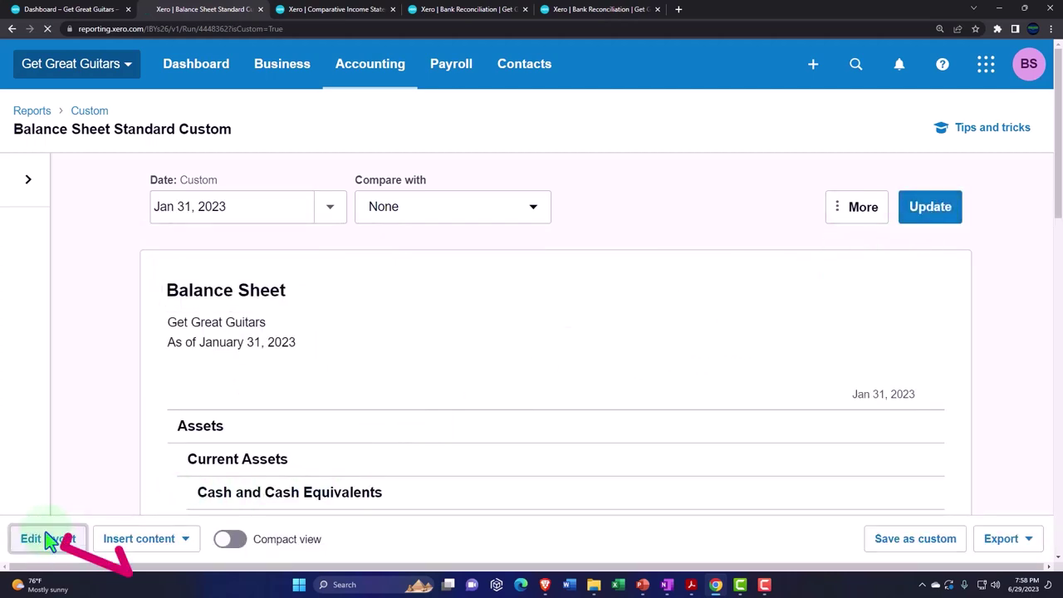
# Step: Add a 28 Feb 2023 end-of-month date column to the balance sheet layout and update the layout
pyautogui.click(47, 538)
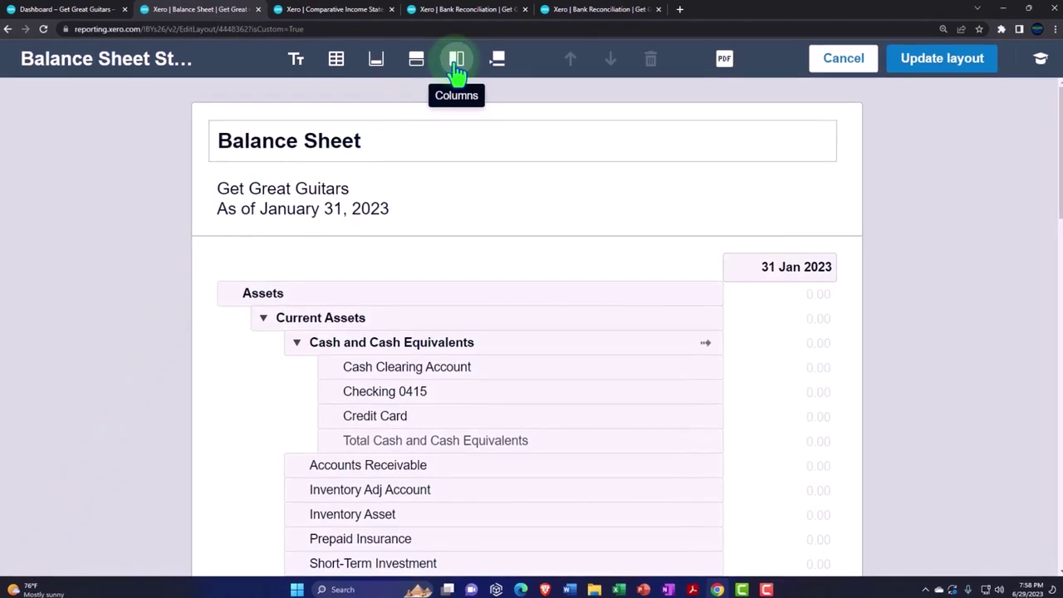
pyautogui.click(457, 67)
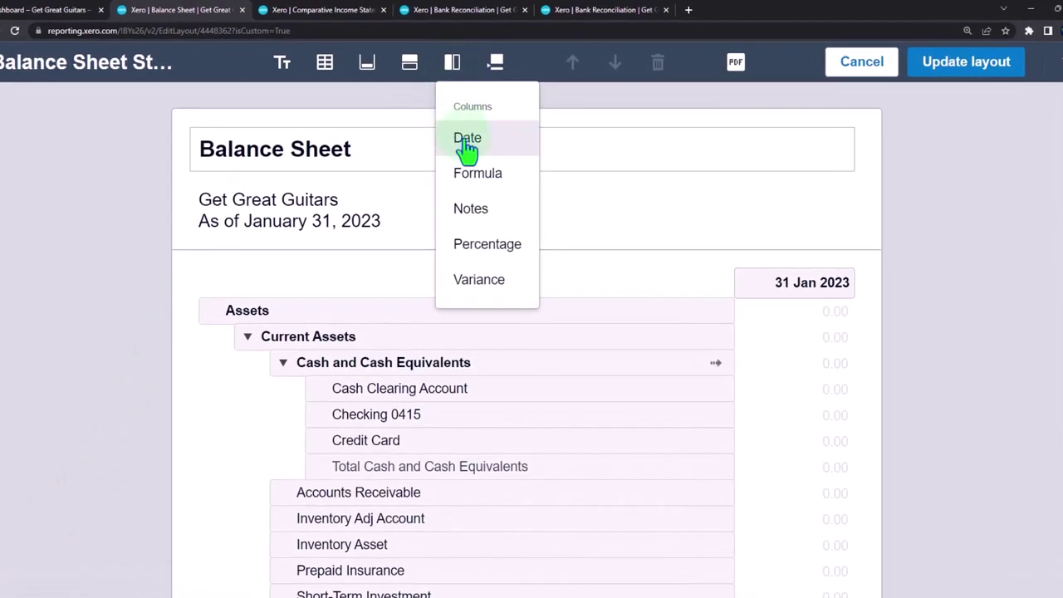
pyautogui.click(469, 134)
pyautogui.click(812, 289)
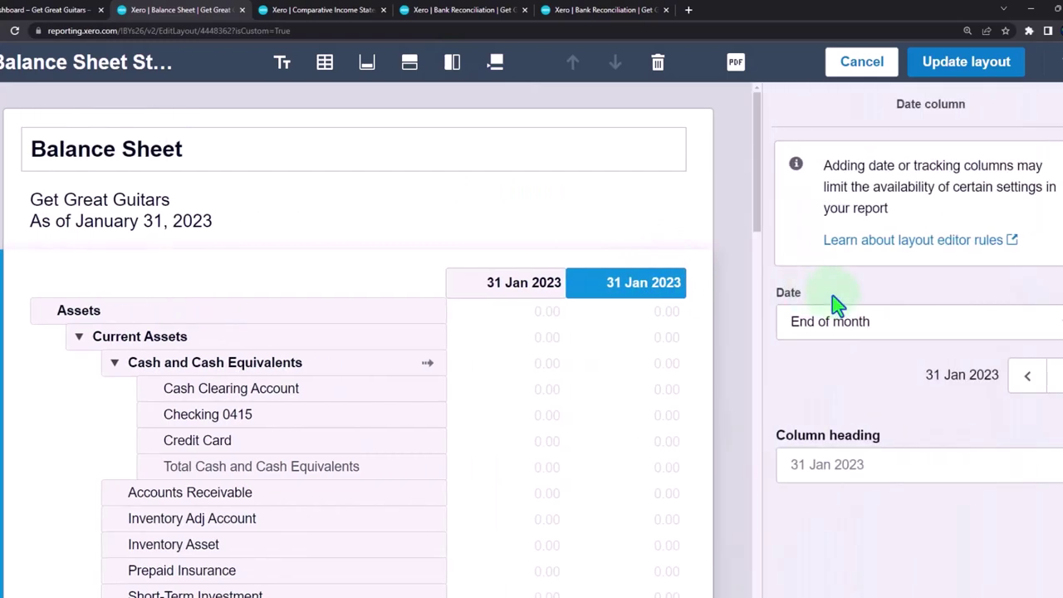
pyautogui.click(1056, 376)
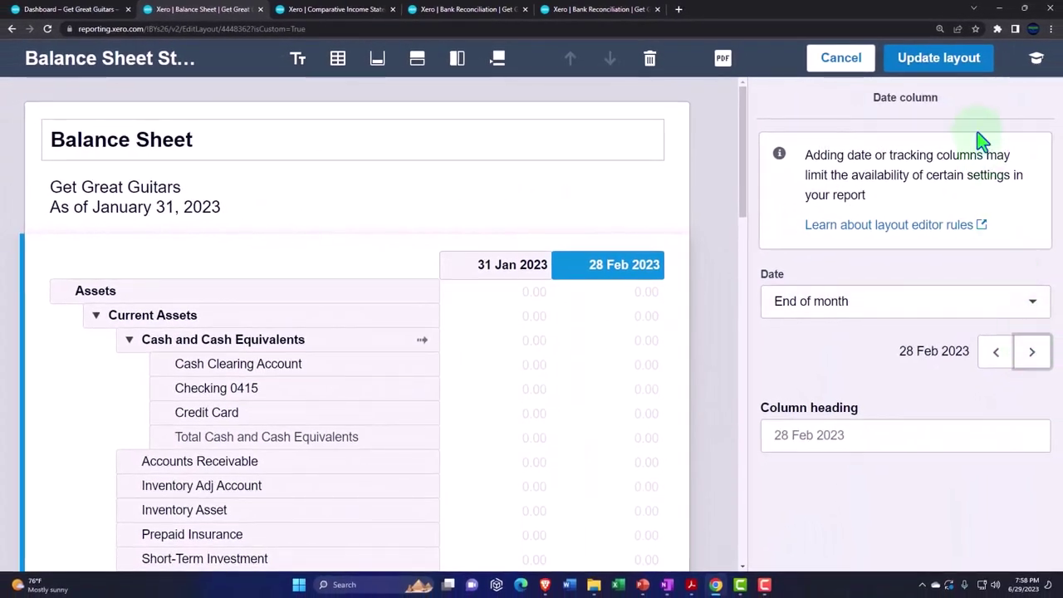
pyautogui.click(959, 75)
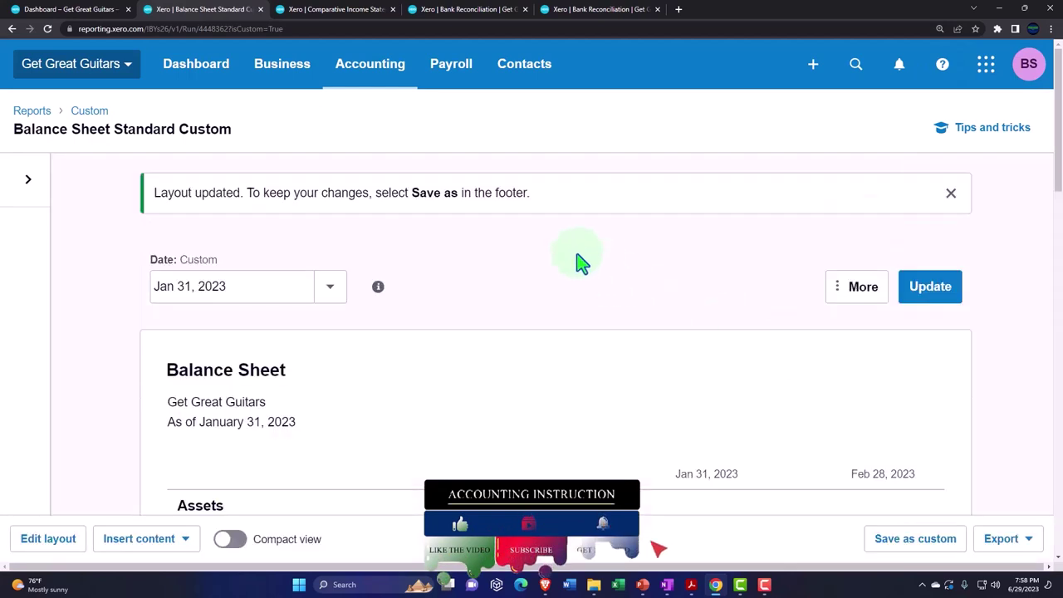
# Step: From the dashboard's browser tab, open the checking account's transactions through the bank accounts list, and switch to its bank statements
pyautogui.click(90, 12)
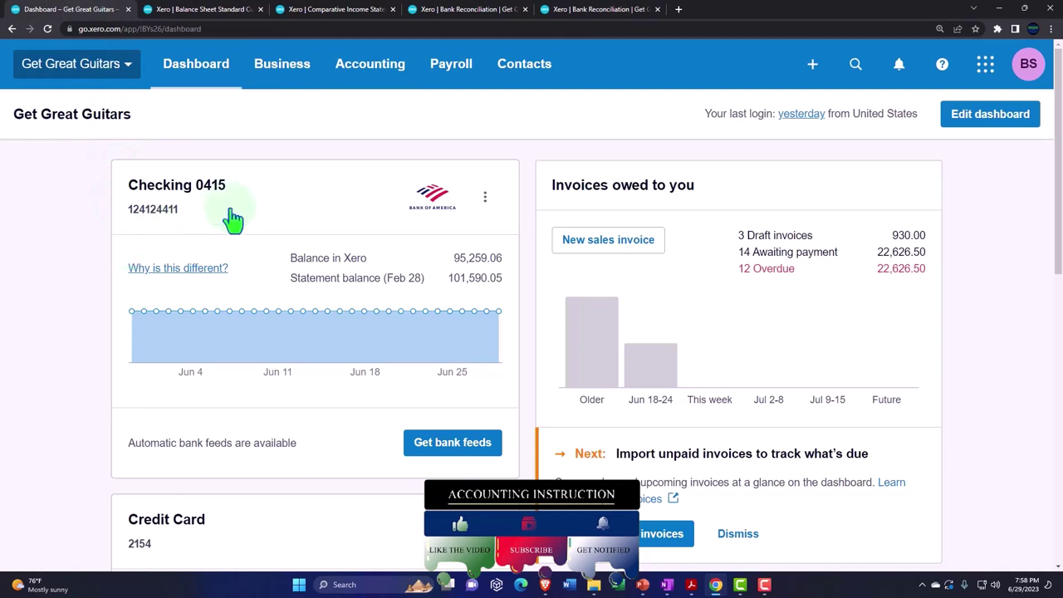
pyautogui.click(370, 80)
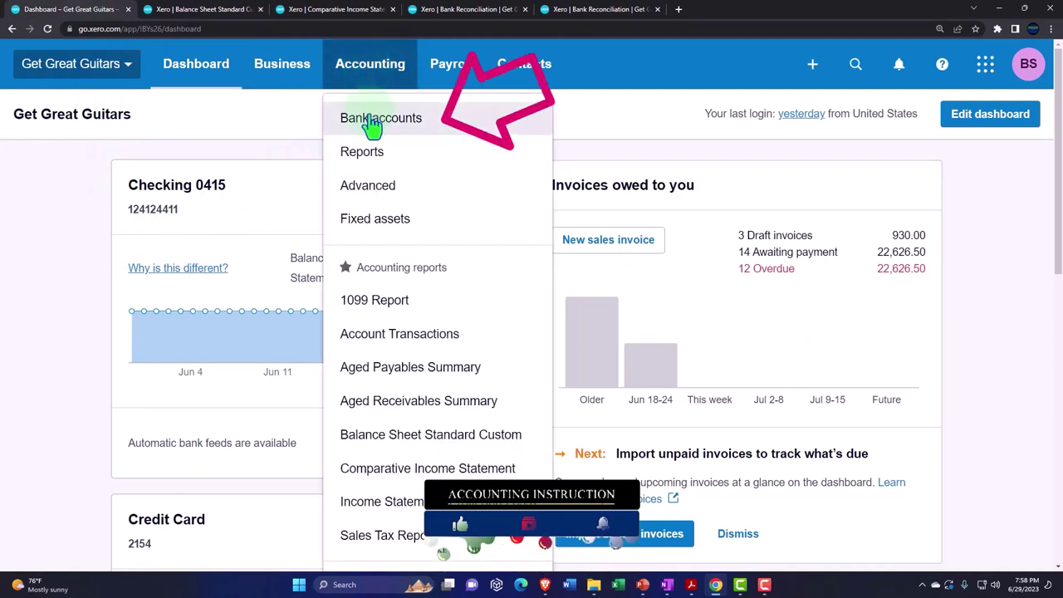
pyautogui.click(443, 125)
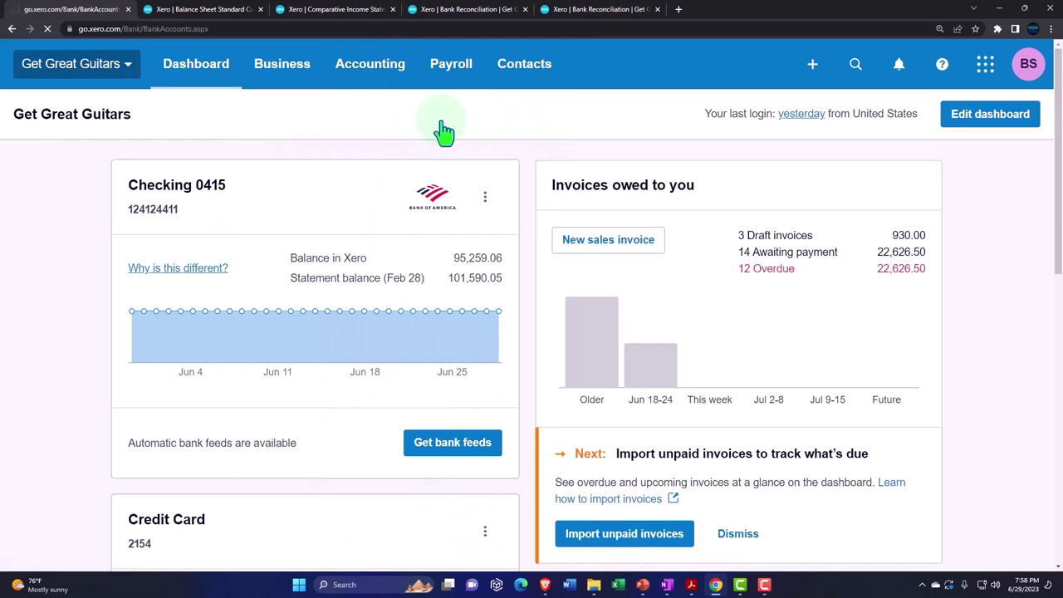
pyautogui.scroll(-2, 444, 130)
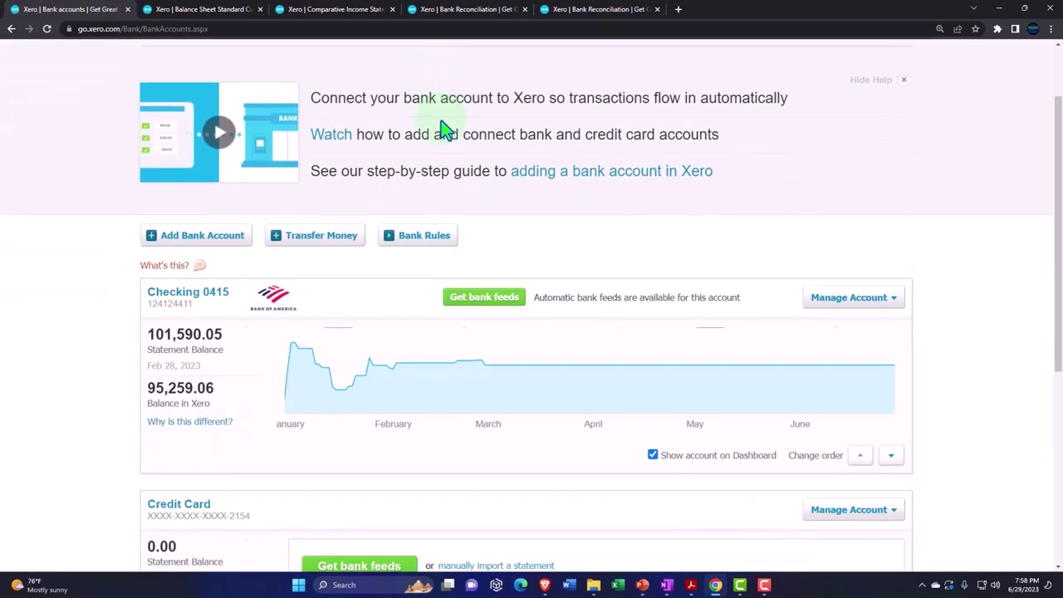
pyautogui.click(867, 286)
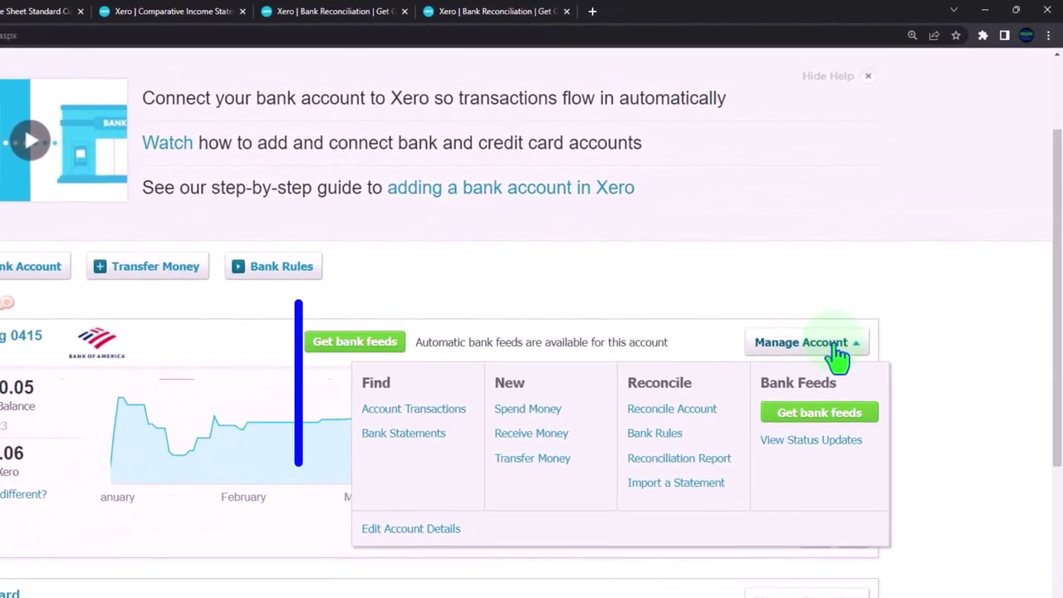
pyautogui.click(437, 411)
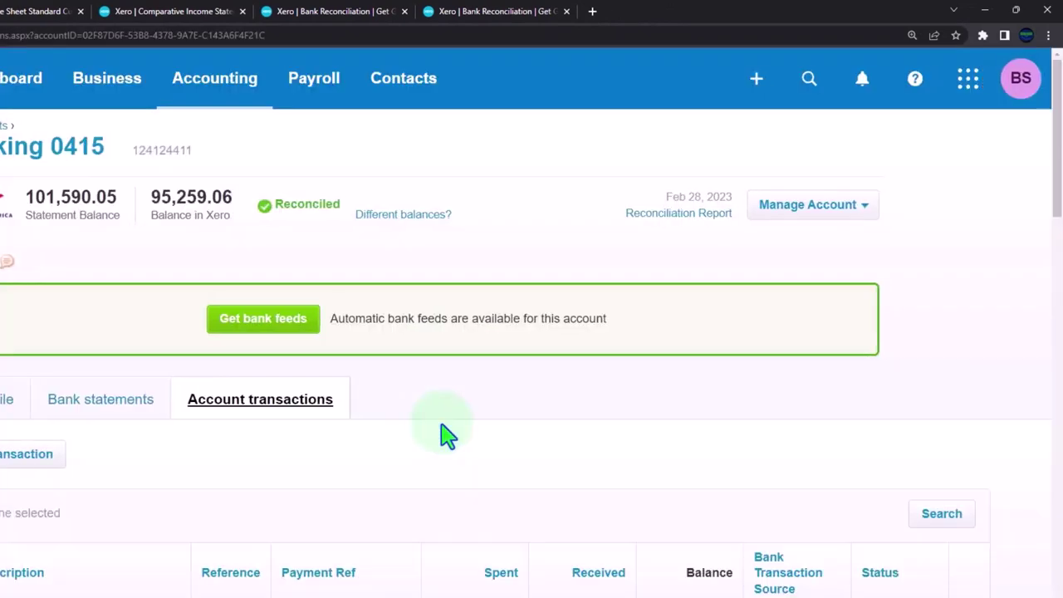
pyautogui.scroll(-2, 440, 431)
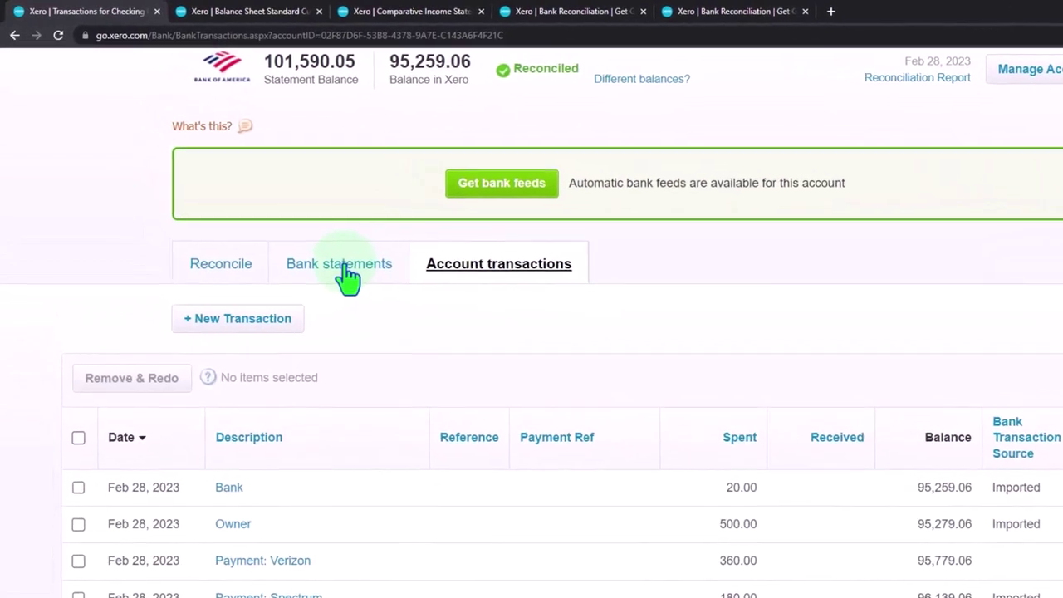
pyautogui.click(347, 274)
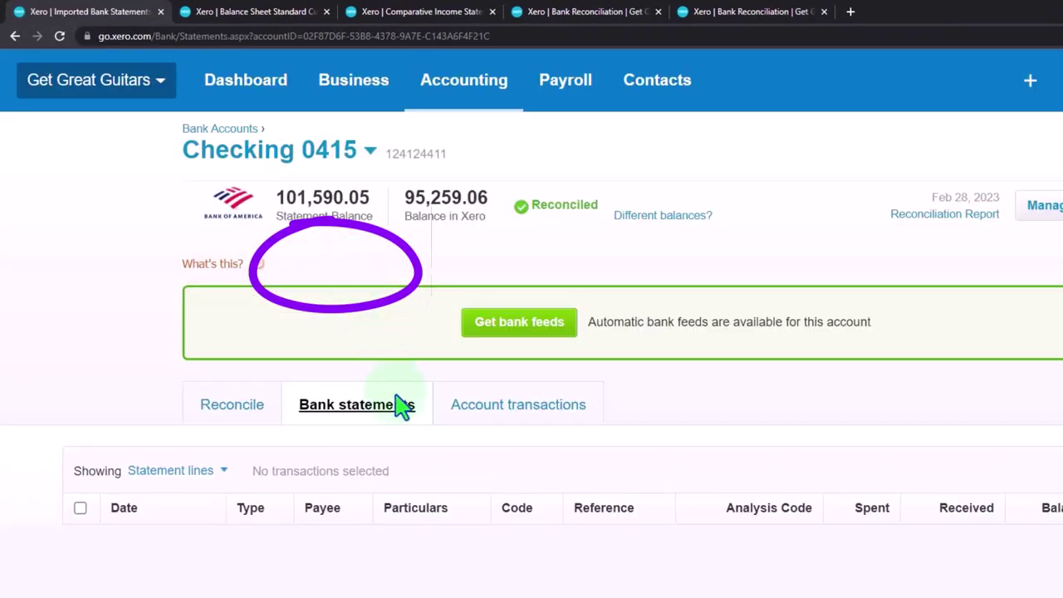
# Step: Examine the imported bank statement lines and their statuses for the checking account, and view its reconcile page with the statement balance
pyautogui.scroll(-3, 459, 491)
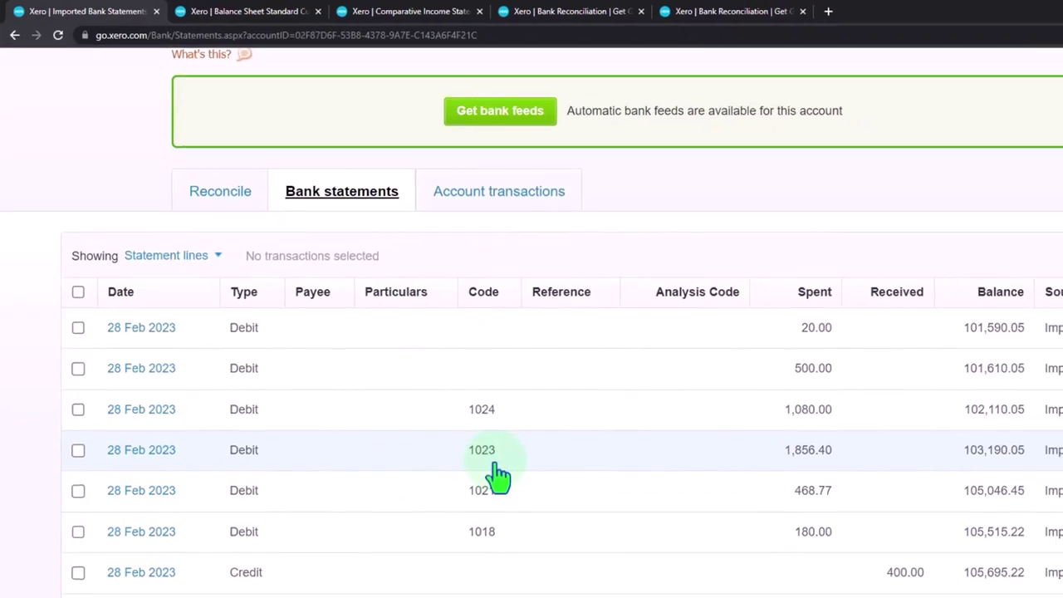
pyautogui.scroll(-4, 960, 415)
pyautogui.scroll(-2, 930, 404)
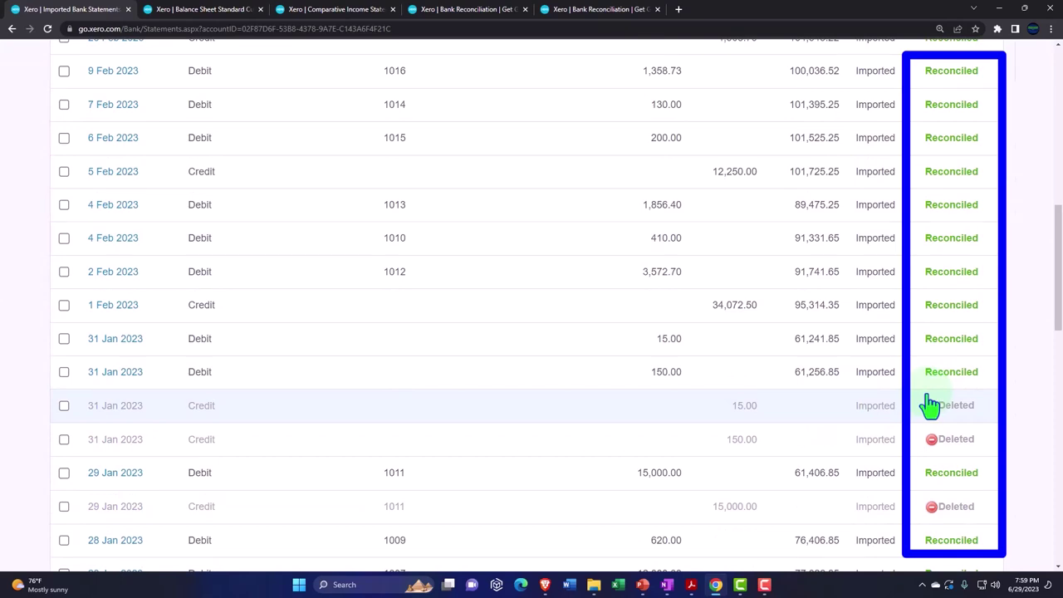
pyautogui.scroll(6, 930, 404)
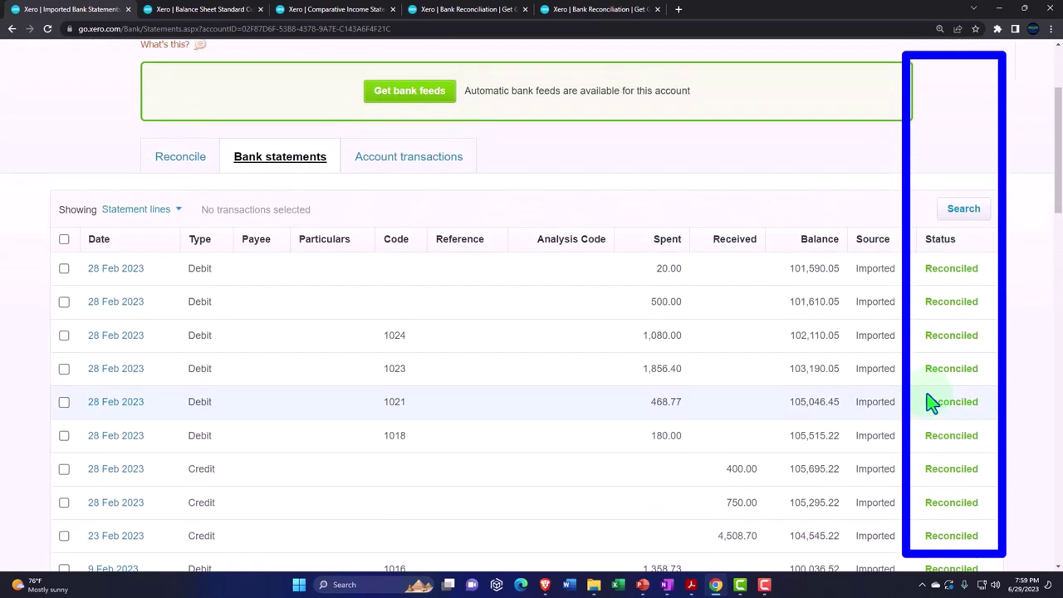
pyautogui.click(180, 160)
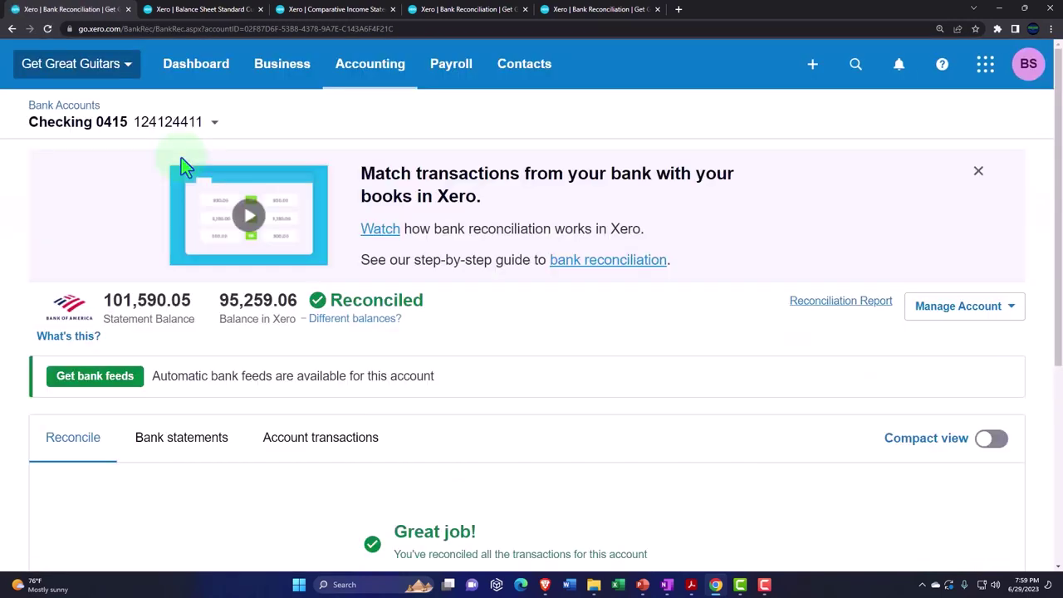
pyautogui.scroll(-2, 183, 166)
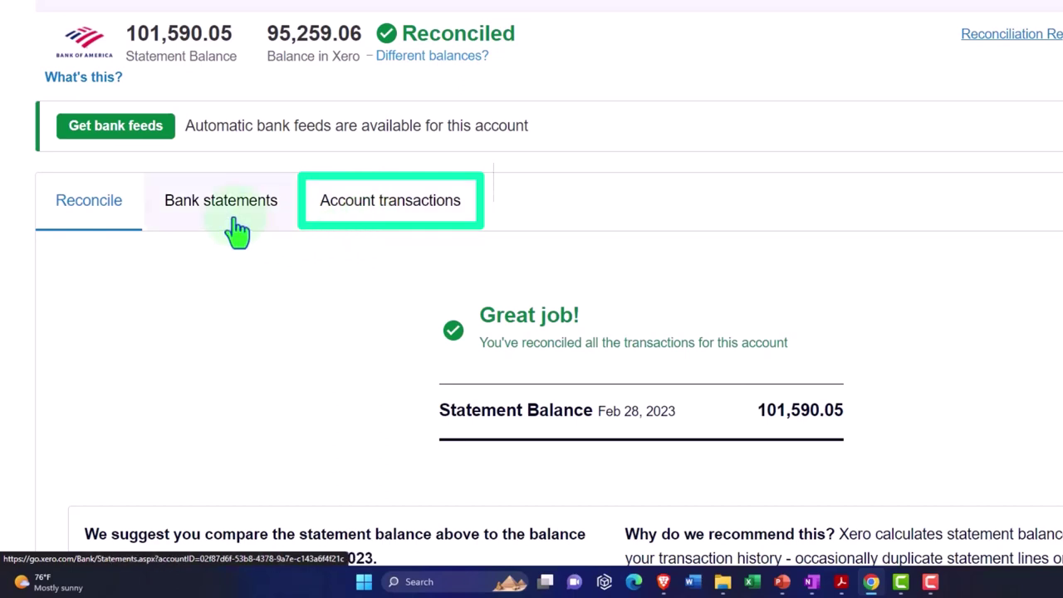
# Step: Open the checking account's account transactions and examine which February 2023 entries are reconciled or unreconciled
pyautogui.click(367, 221)
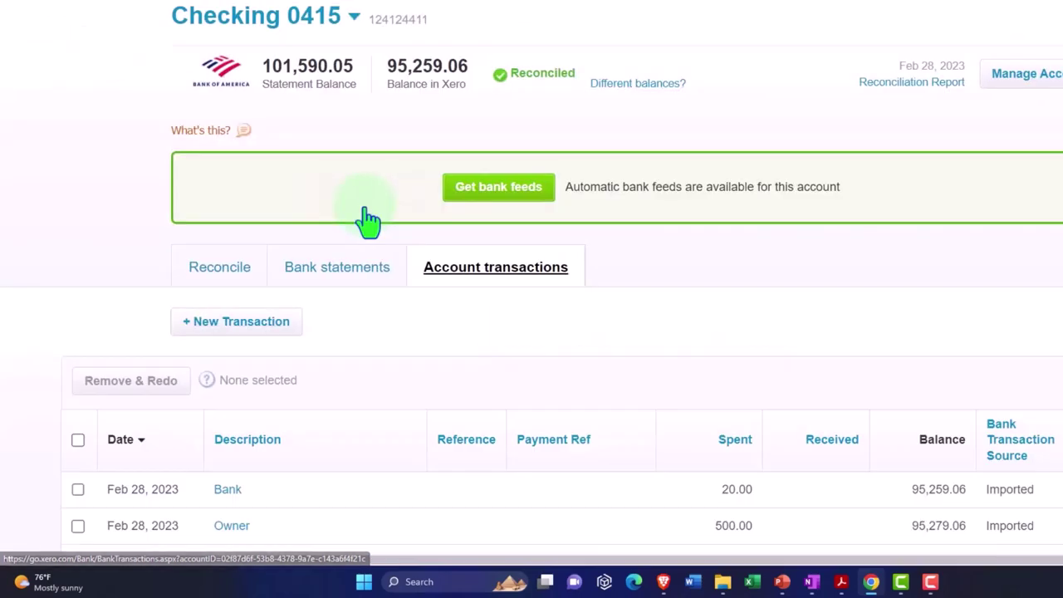
pyautogui.scroll(-3, 367, 221)
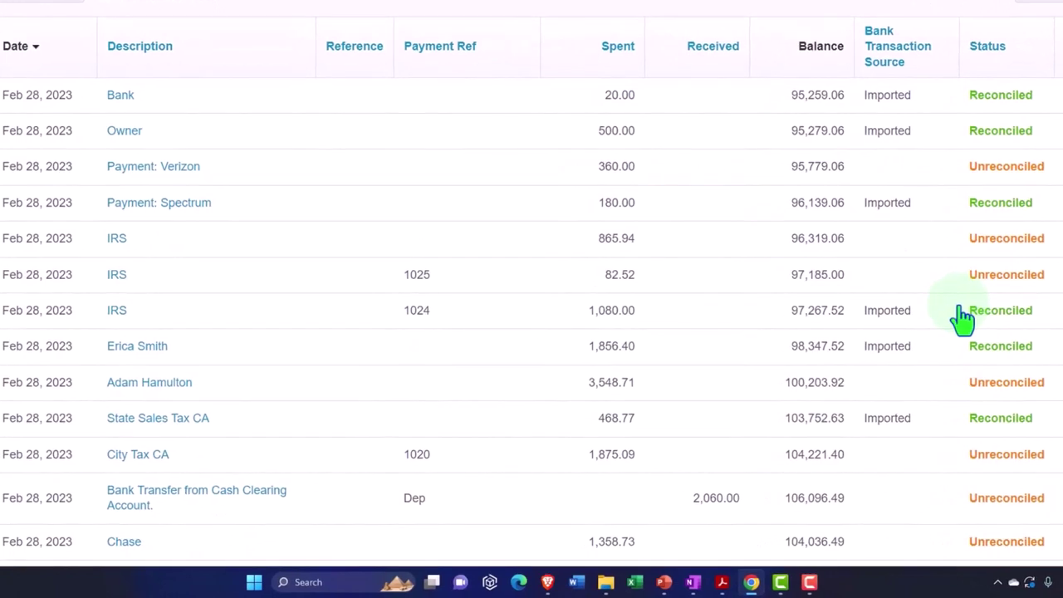
pyautogui.scroll(-1, 962, 318)
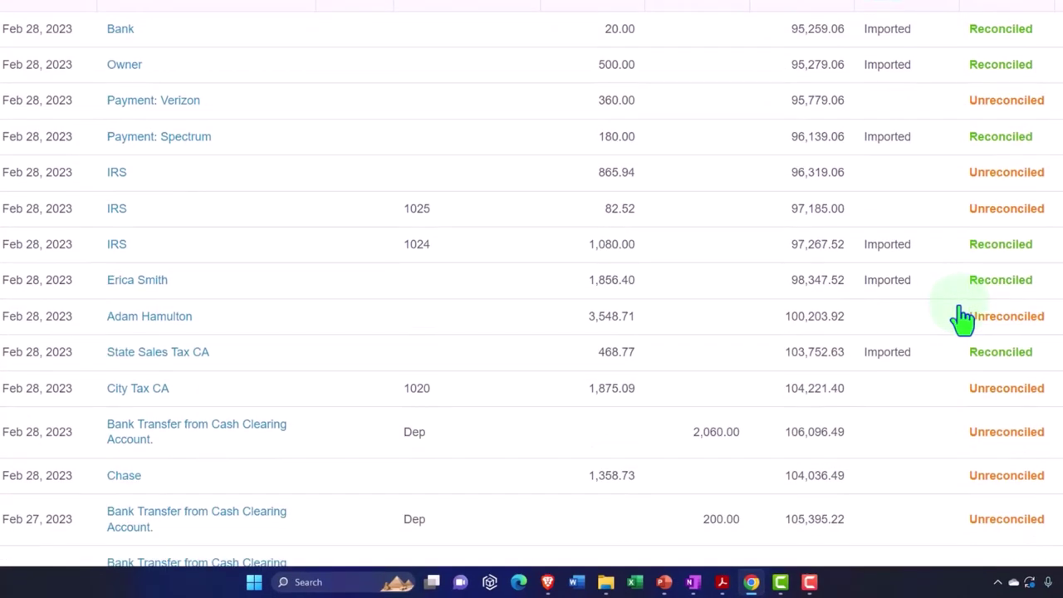
pyautogui.scroll(-1, 962, 318)
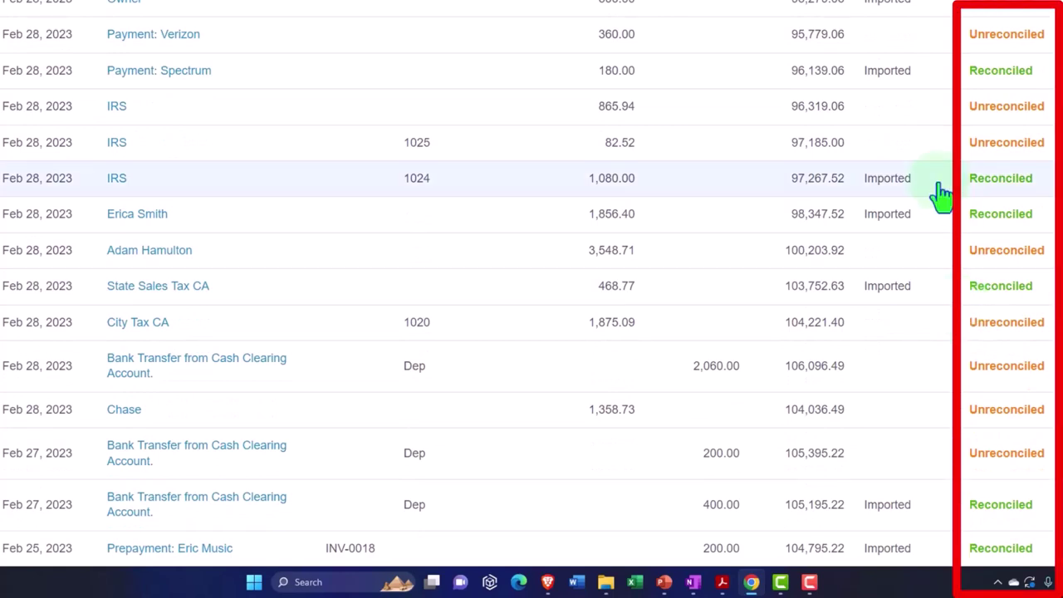
pyautogui.scroll(2, 942, 193)
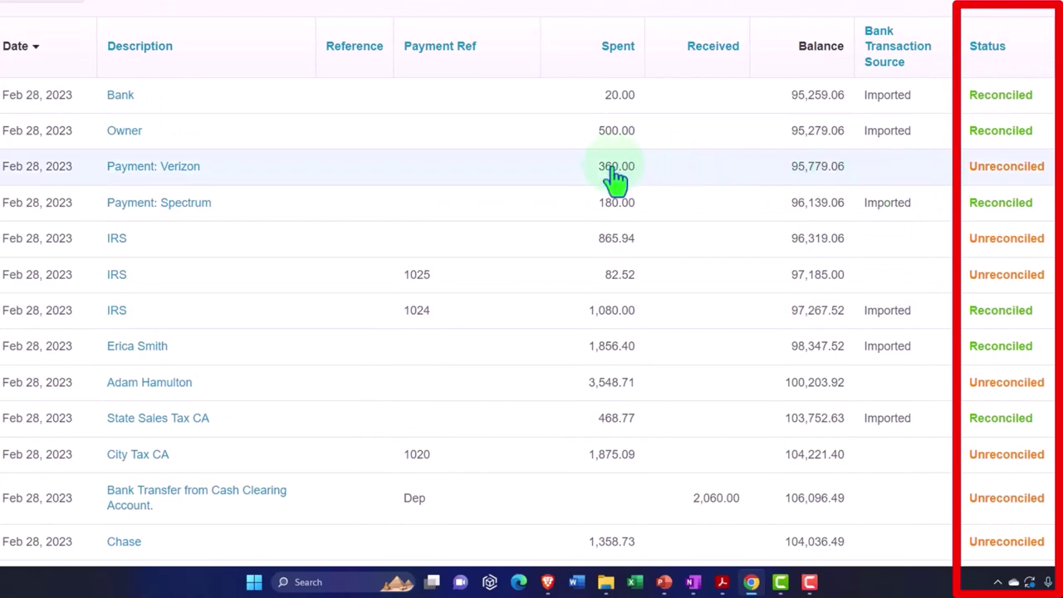
# Step: Switch to the February 2023 bank reconciliation report and examine its totals summary and outstanding payments
pyautogui.click(597, 4)
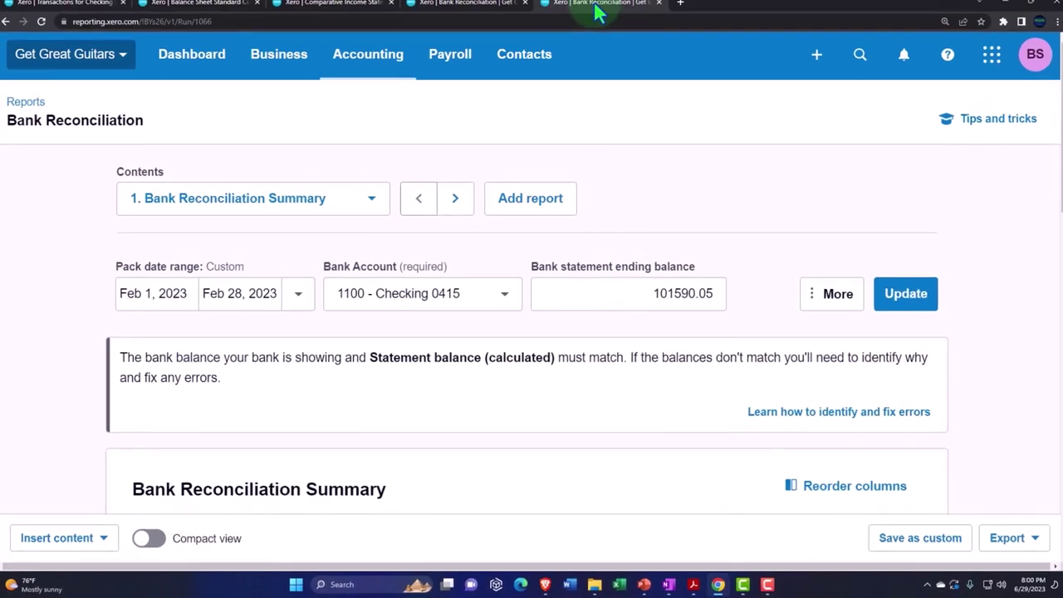
pyautogui.scroll(-5, 734, 303)
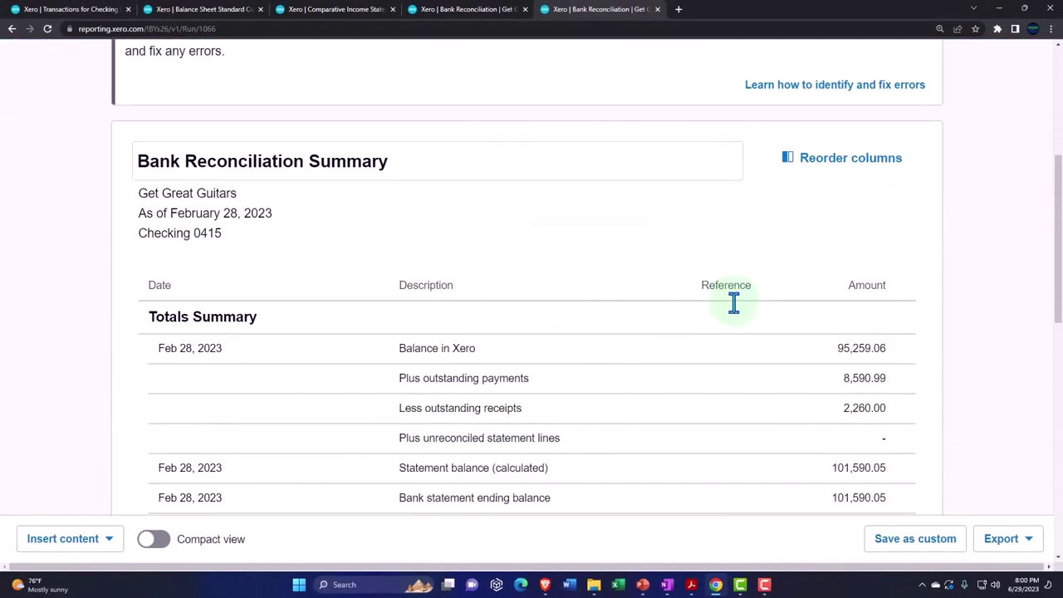
pyautogui.scroll(-5, 734, 303)
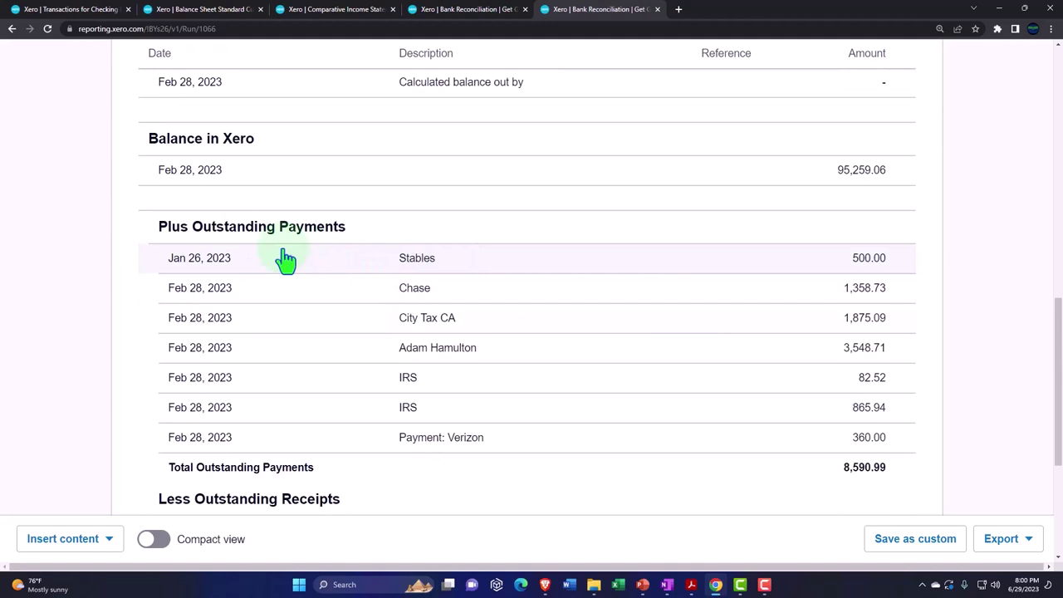
pyautogui.moveTo(294, 264)
pyautogui.scroll(-1, 294, 264)
# Step: Compare the unreconciled Verizon payment in the account transactions with the February report's outstanding payments, and return to its totals summary
pyautogui.click(110, 11)
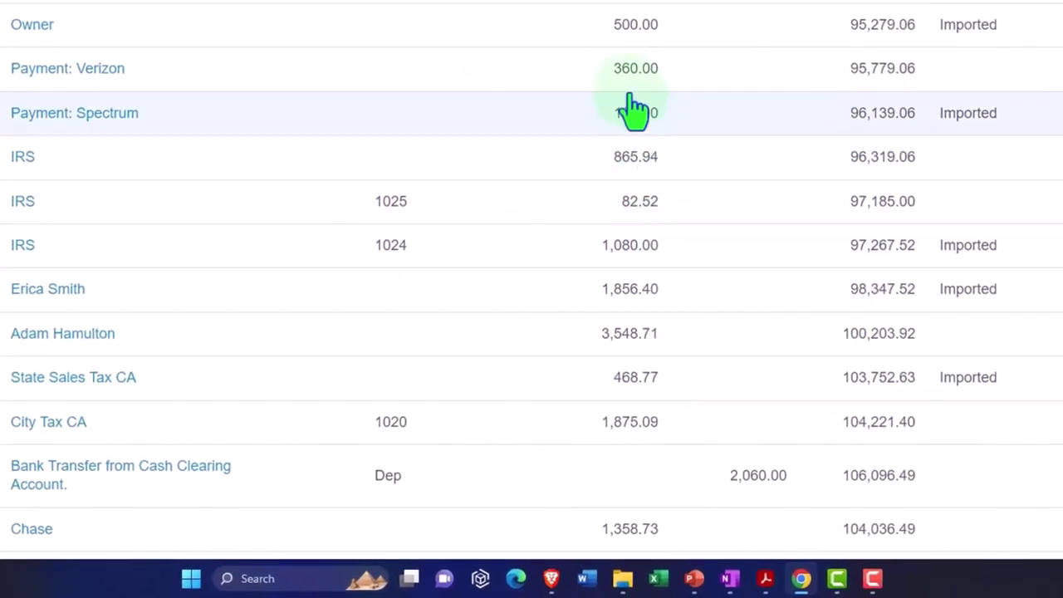
pyautogui.click(584, 10)
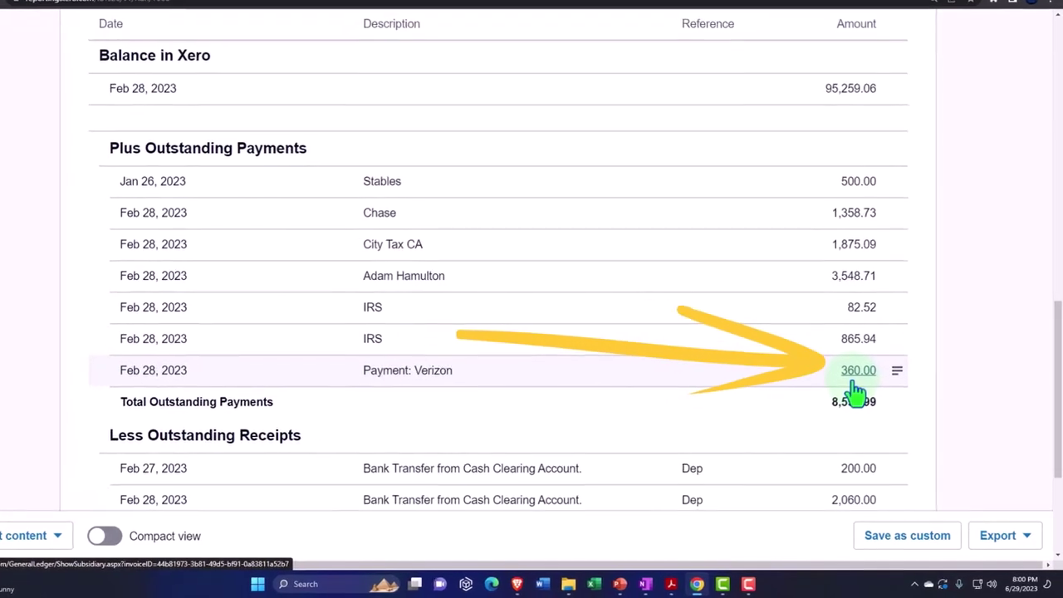
pyautogui.scroll(3, 864, 398)
pyautogui.scroll(3, 844, 377)
pyautogui.scroll(1, 841, 370)
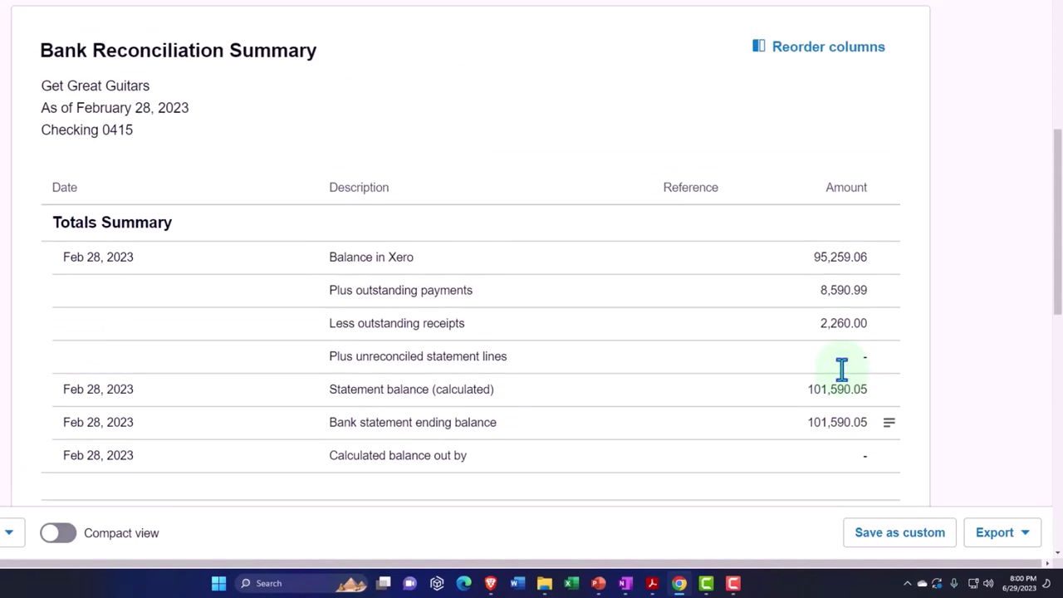
# Step: Switch to Bank Stmt Jan.pdf in Adobe Acrobat Reader and examine the January opening balance, additions, withdrawals and ending balance
pyautogui.moveTo(654, 584)
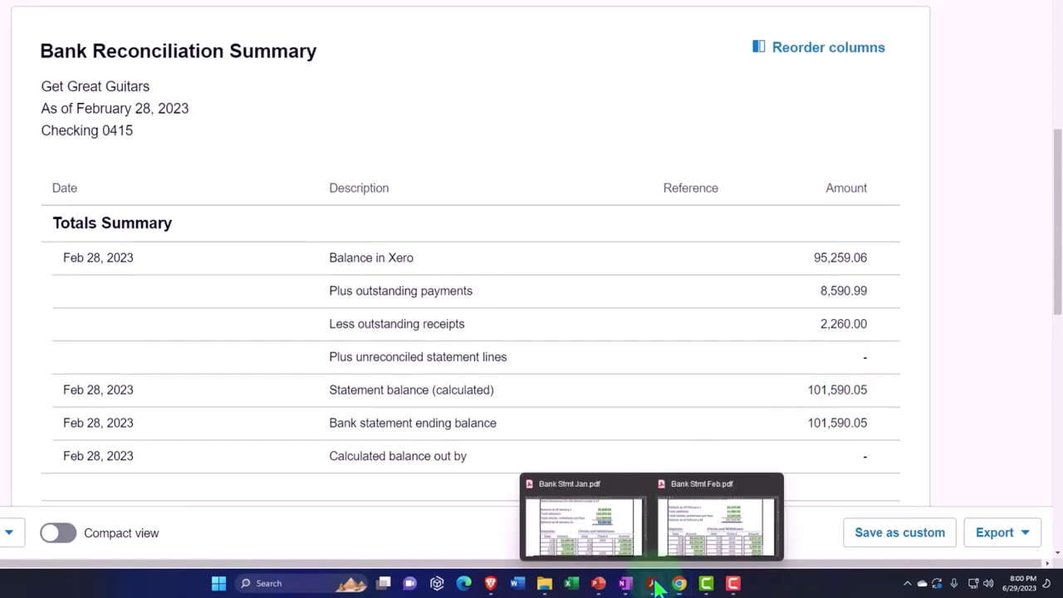
pyautogui.click(636, 519)
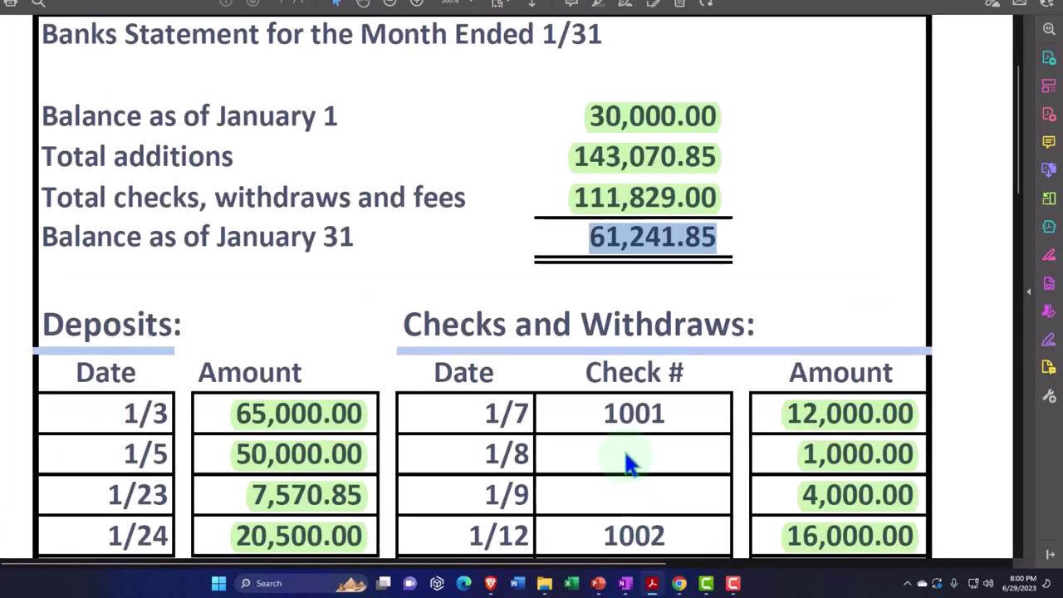
pyautogui.click(633, 119)
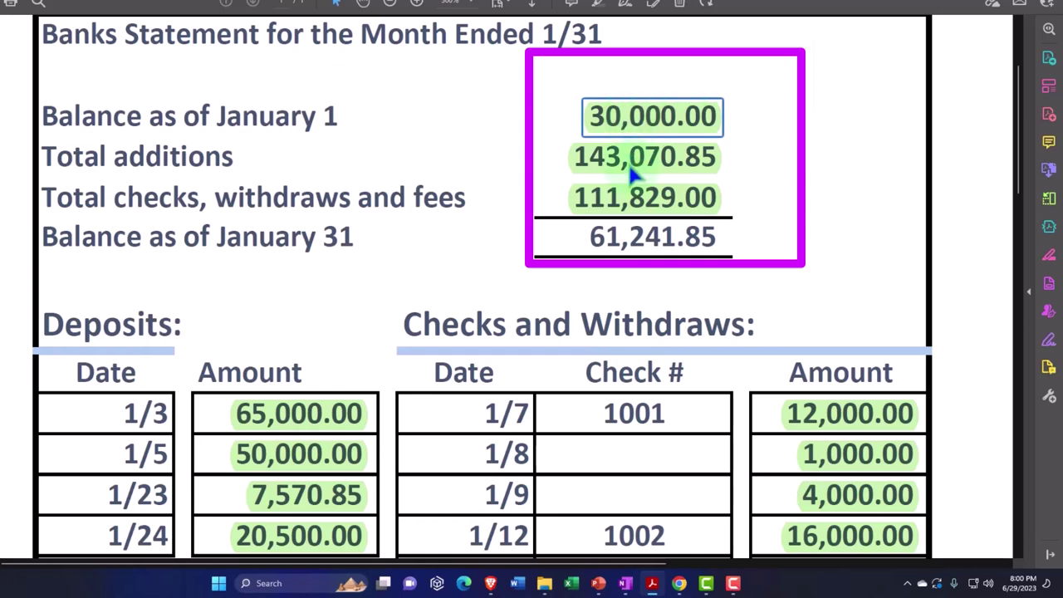
pyautogui.scroll(-1, 632, 172)
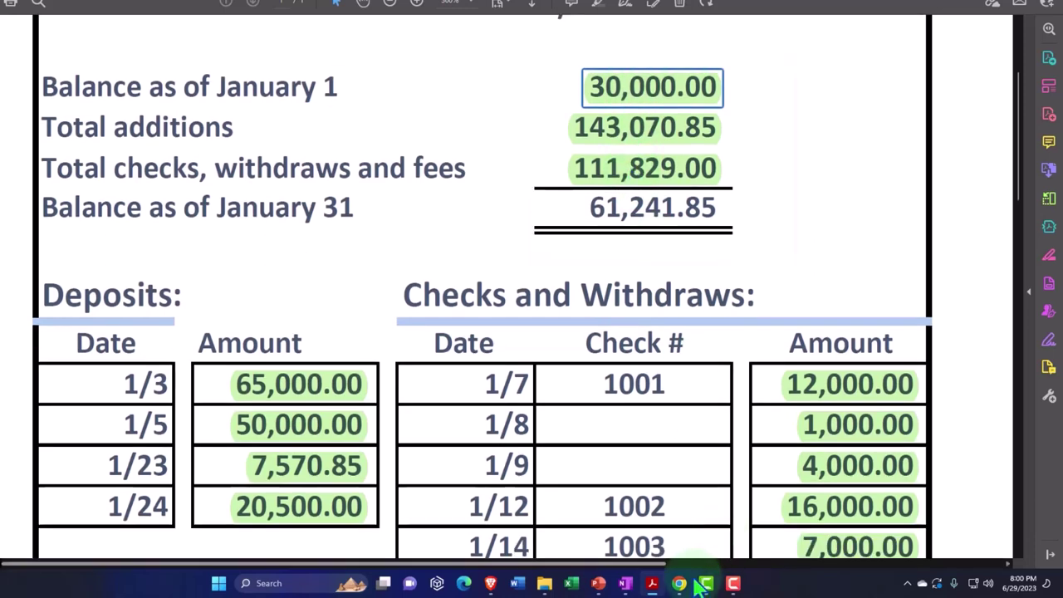
# Step: Return to Xero in Chrome and compare the January reconciliation report's balance in Xero with the checking balance on the balance sheet
pyautogui.moveTo(679, 583)
pyautogui.click(689, 532)
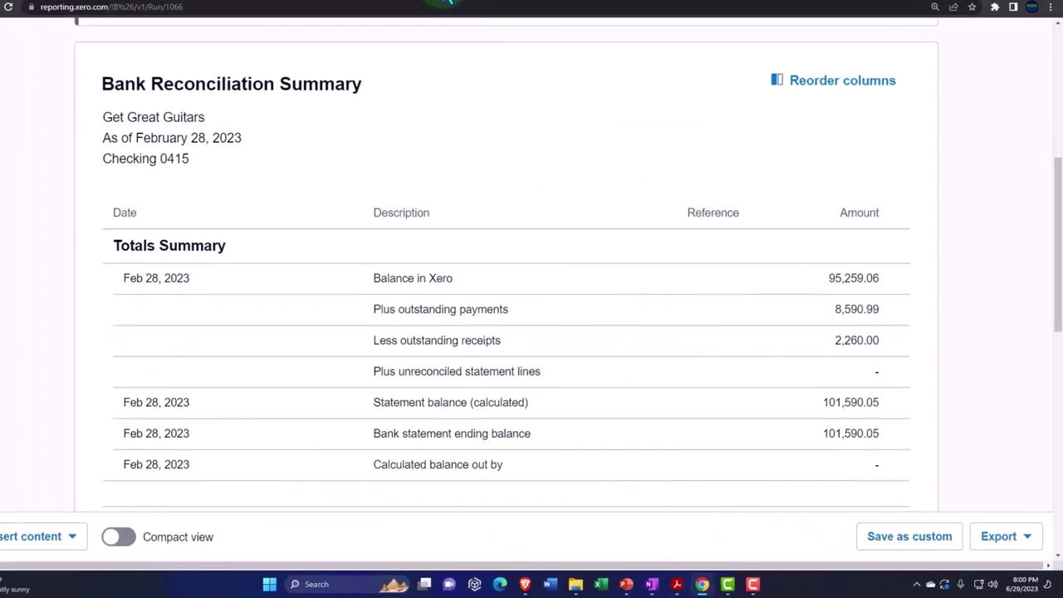
pyautogui.click(463, 9)
pyautogui.scroll(-1, 635, 307)
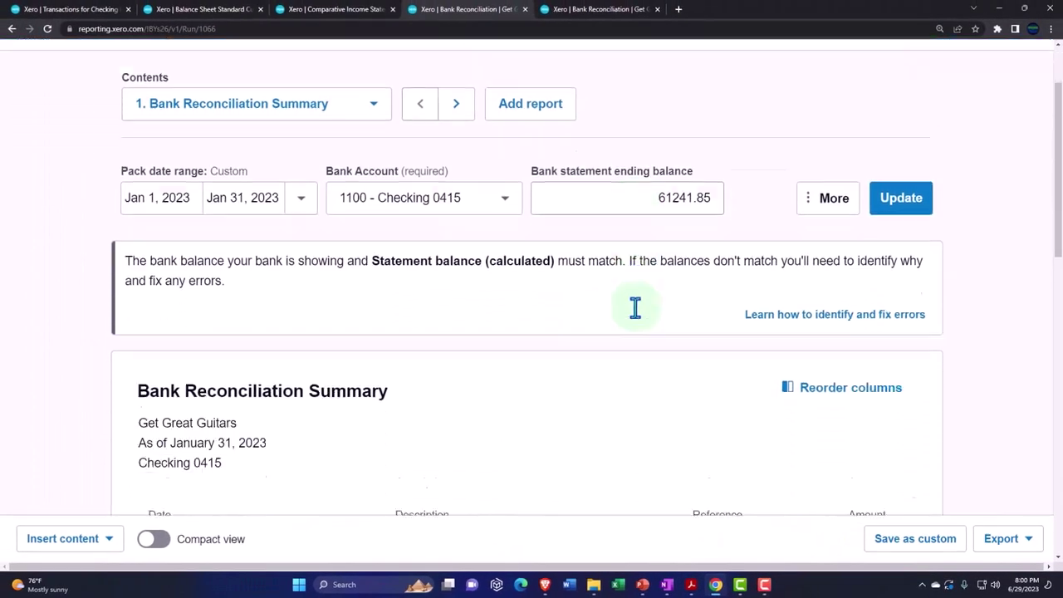
pyautogui.scroll(-3, 635, 307)
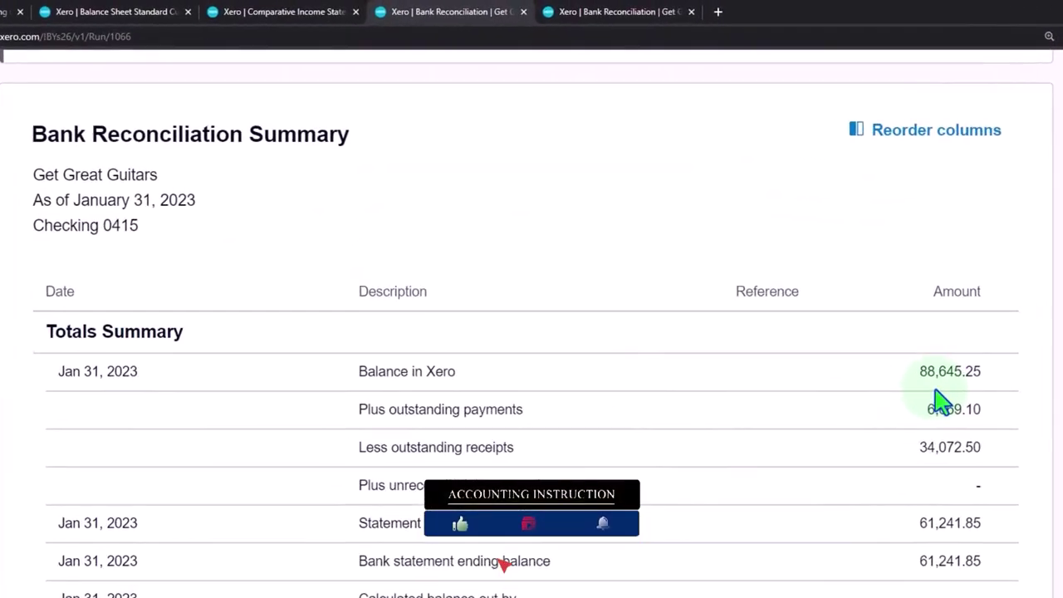
pyautogui.click(37, 13)
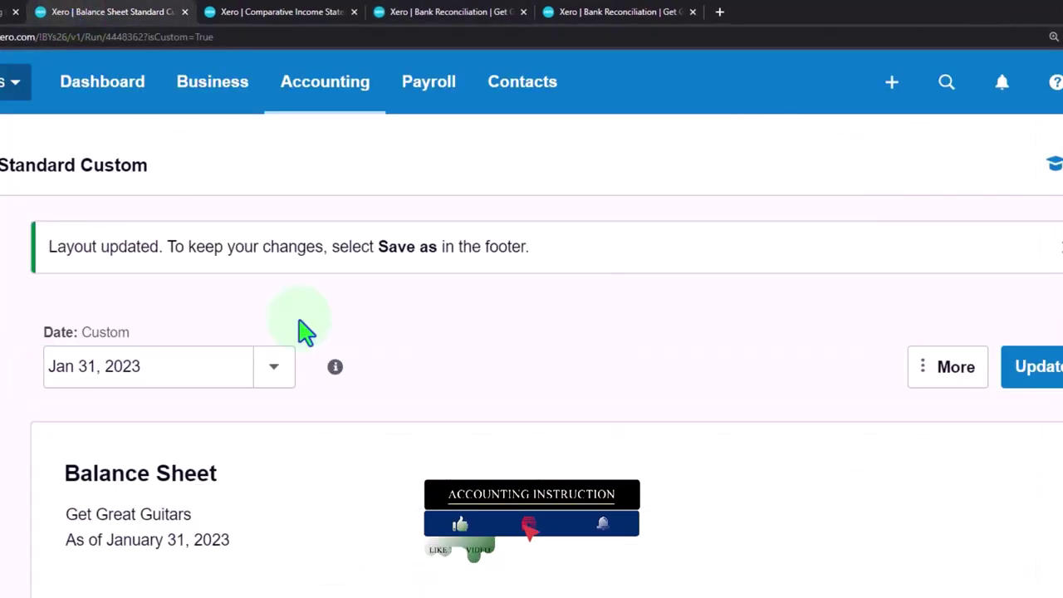
pyautogui.scroll(-3, 344, 387)
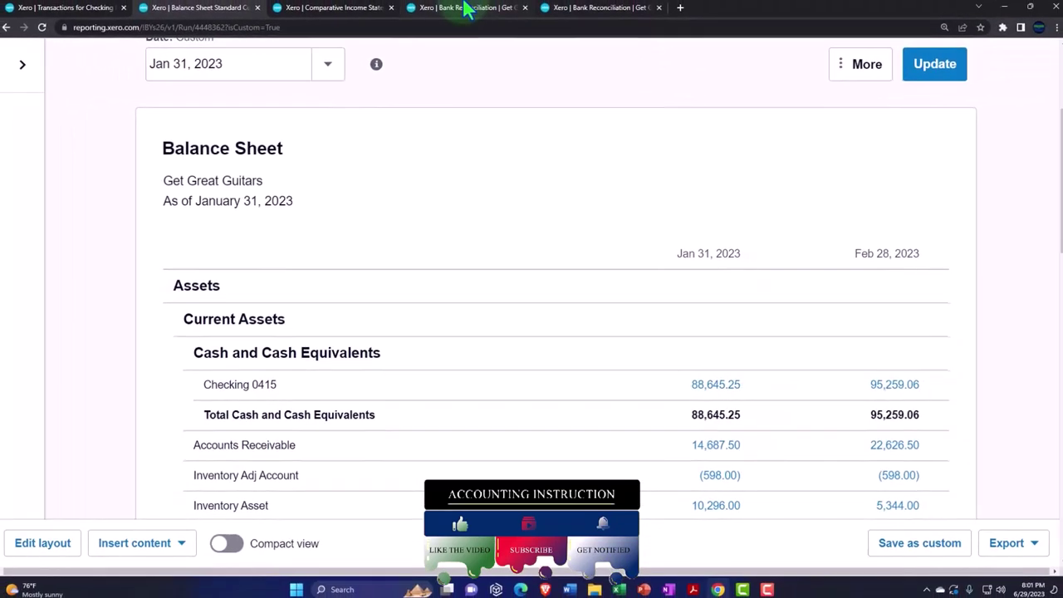
# Step: Reopen the January bank reconciliation report and examine its outstanding payments and receipts against the totals summary
pyautogui.click(464, 10)
pyautogui.scroll(-1, 847, 304)
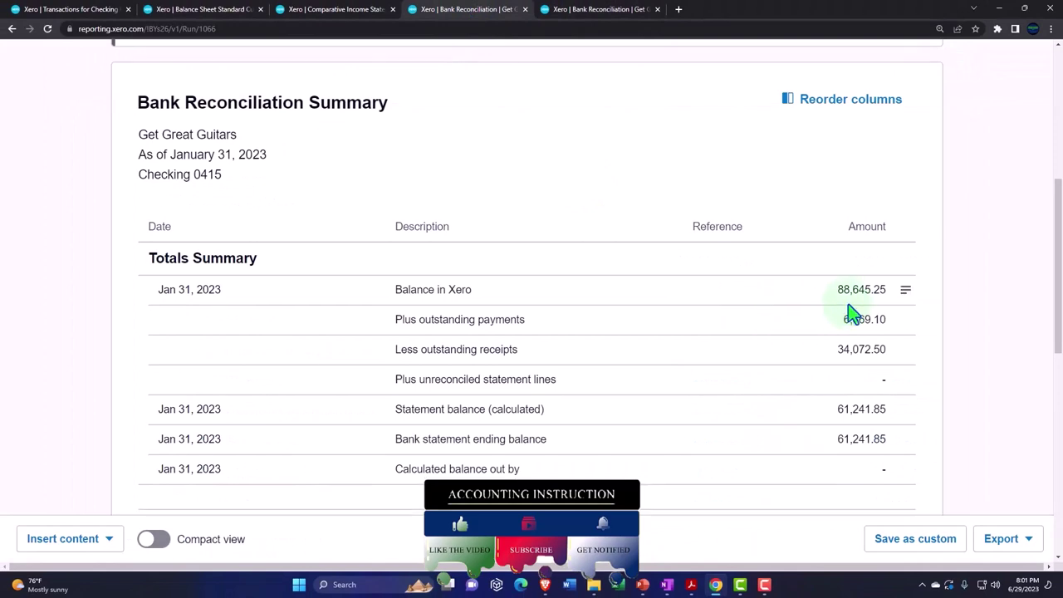
pyautogui.scroll(-2, 847, 304)
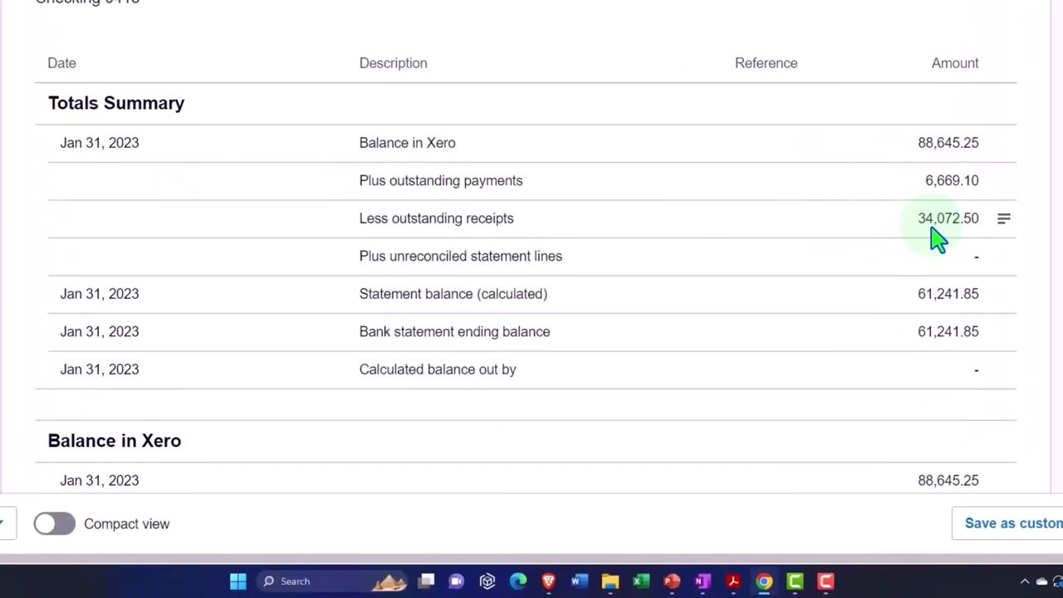
pyautogui.scroll(-6, 938, 236)
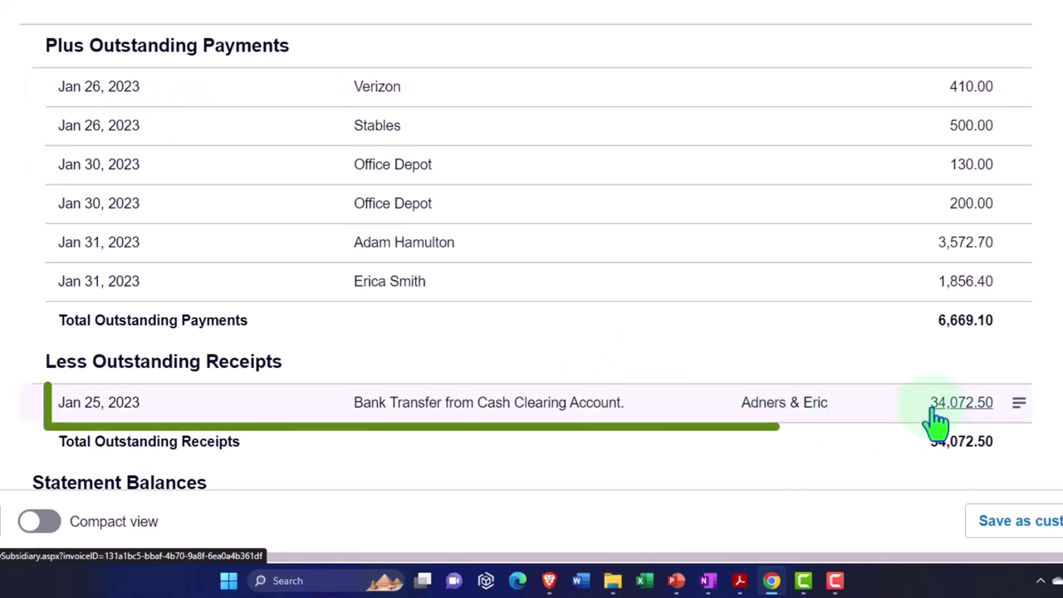
pyautogui.scroll(7, 936, 419)
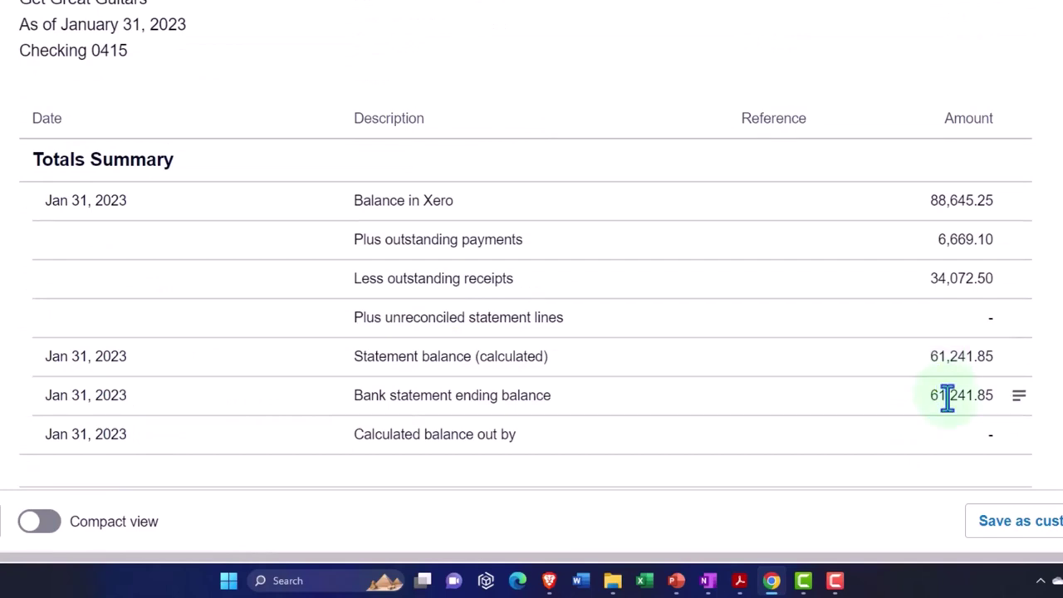
# Step: Switch to Acrobat Reader to check the January bank statement's ending balance, and view the deposits and checks in Bank Stmt Feb.pdf
pyautogui.moveTo(739, 580)
pyautogui.click(676, 548)
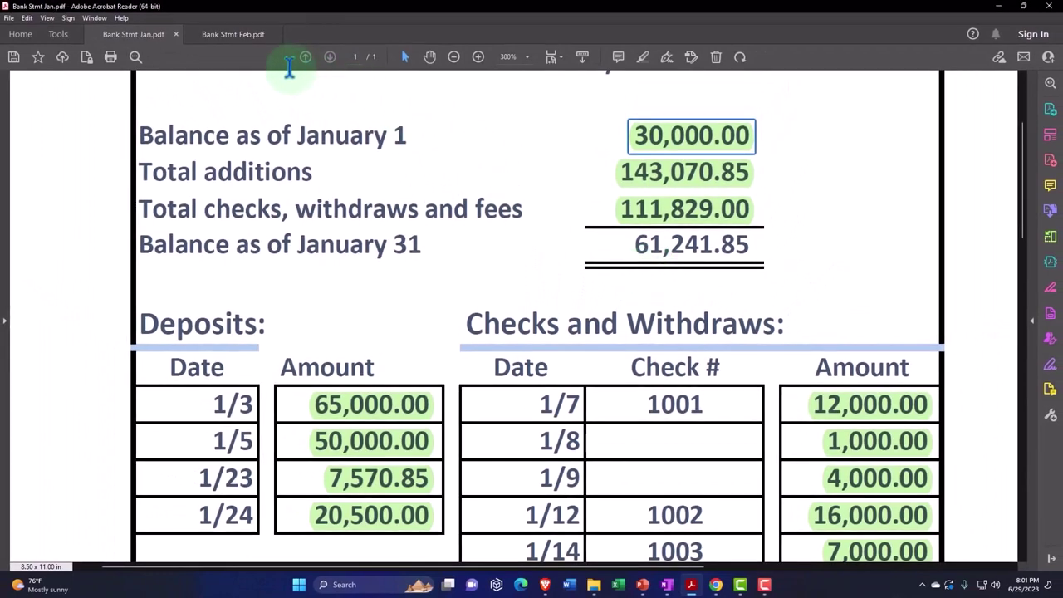
pyautogui.click(228, 32)
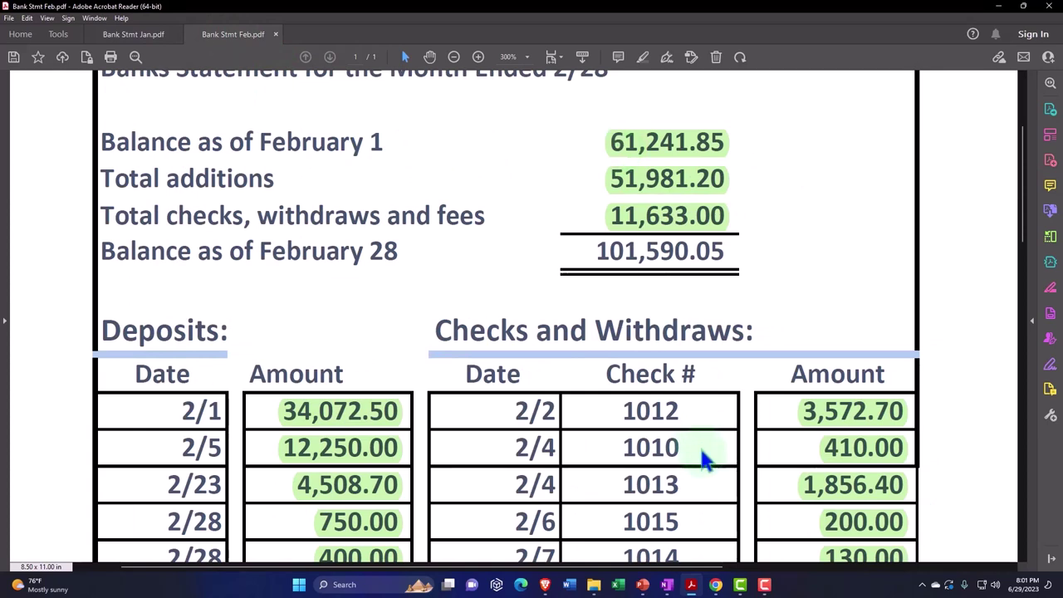
# Step: Return to Xero in Chrome and review the February reconciliation report's totals and outstanding payments, including the older January 26 Stables item
pyautogui.click(724, 553)
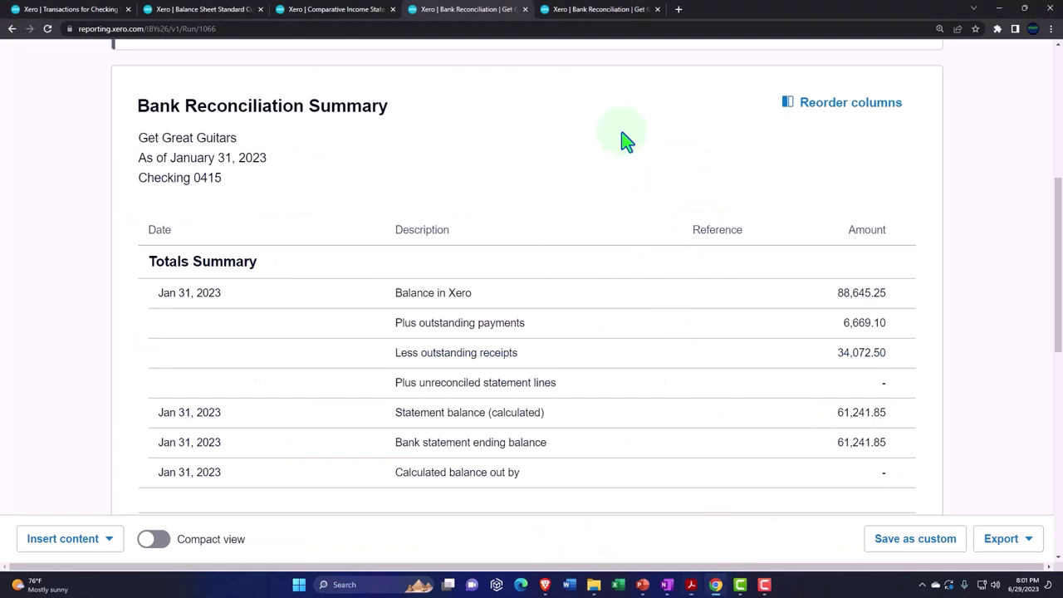
pyautogui.click(588, 10)
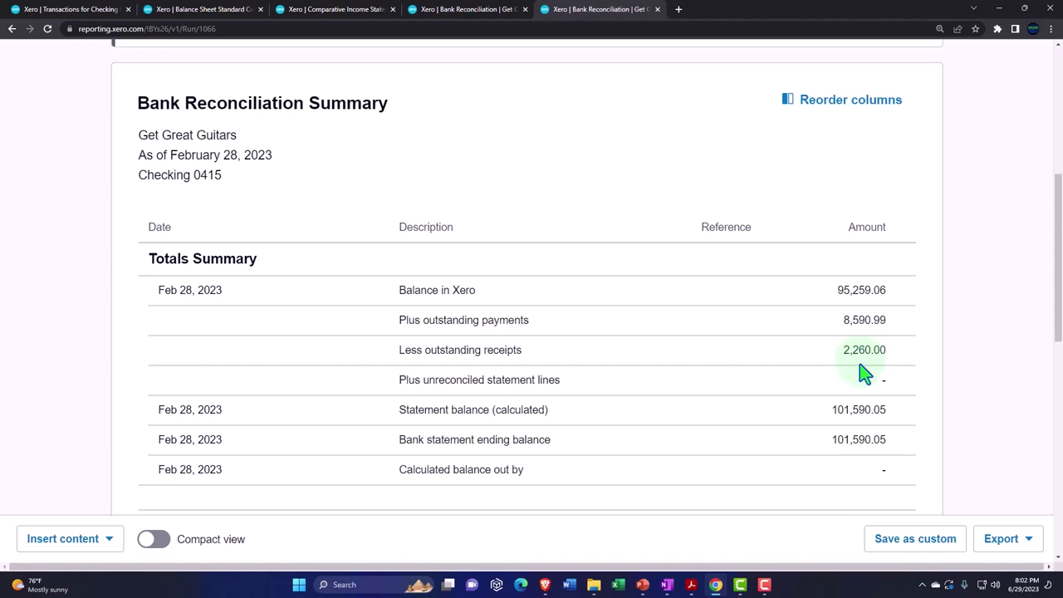
pyautogui.scroll(-4, 863, 374)
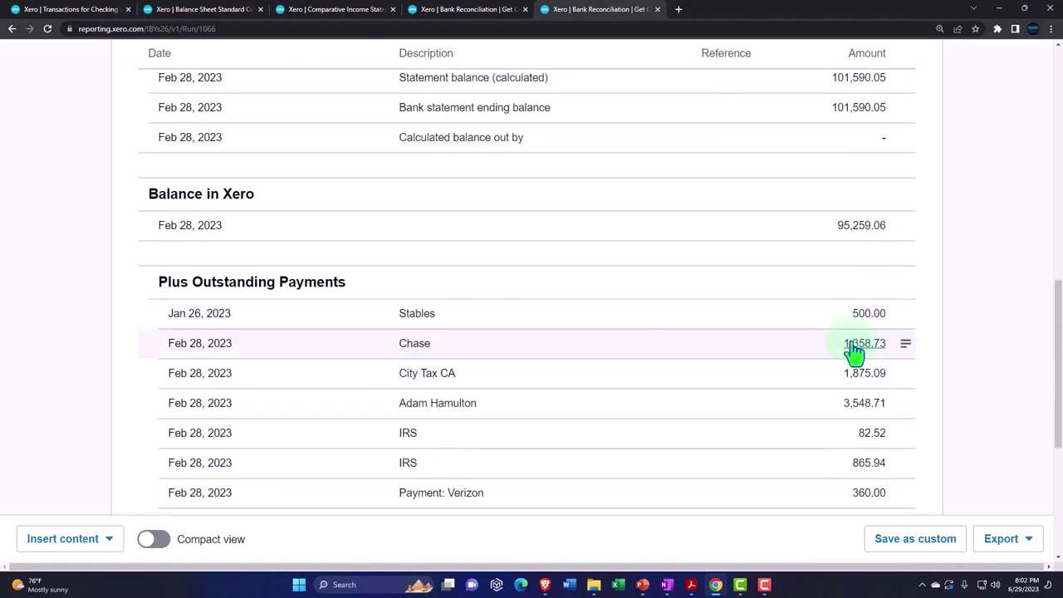
pyautogui.scroll(-1, 855, 349)
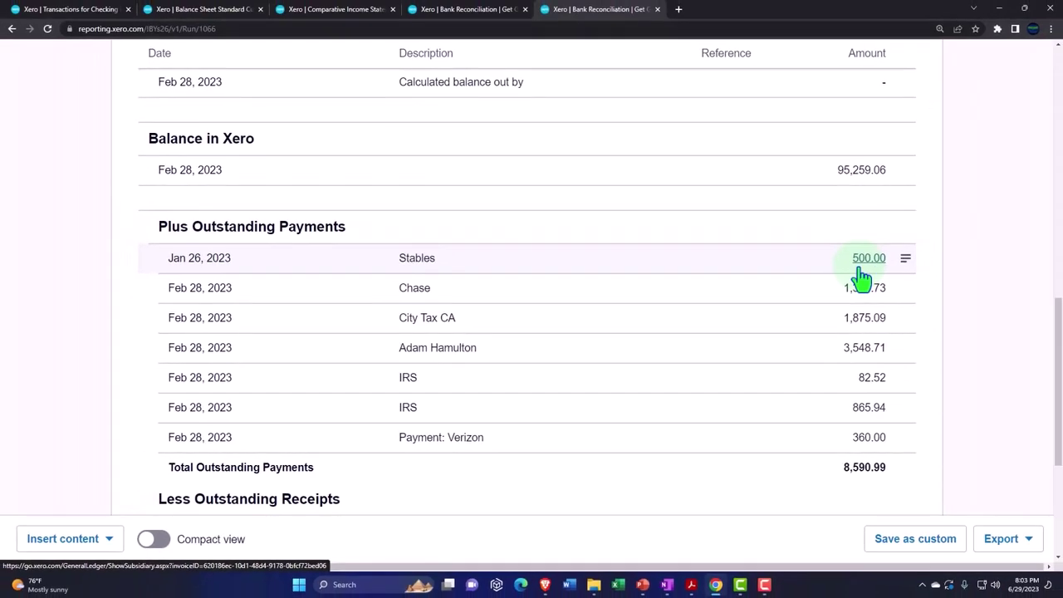
# Step: Compare outstanding items on the January reconciliation report with the February report's outstanding payments and receipts, and review February's totals summary
pyautogui.click(479, 12)
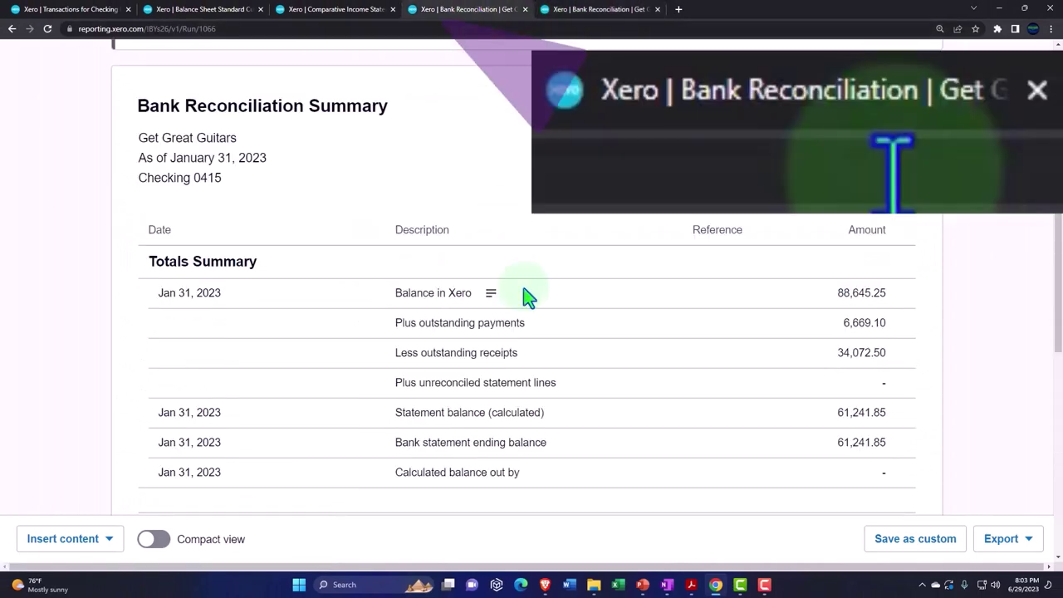
pyautogui.scroll(-5, 532, 307)
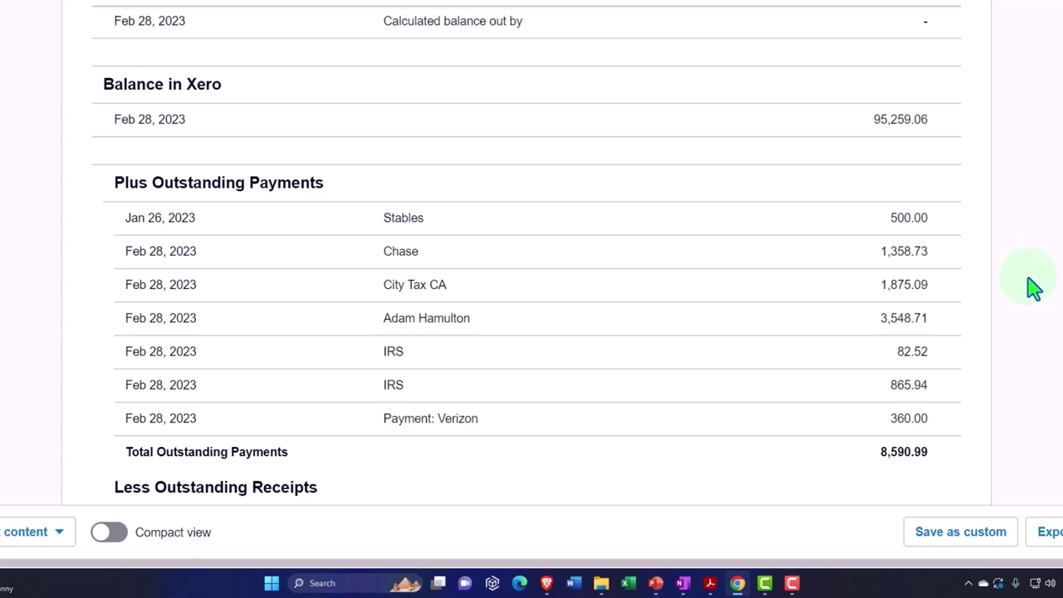
pyautogui.moveTo(949, 265)
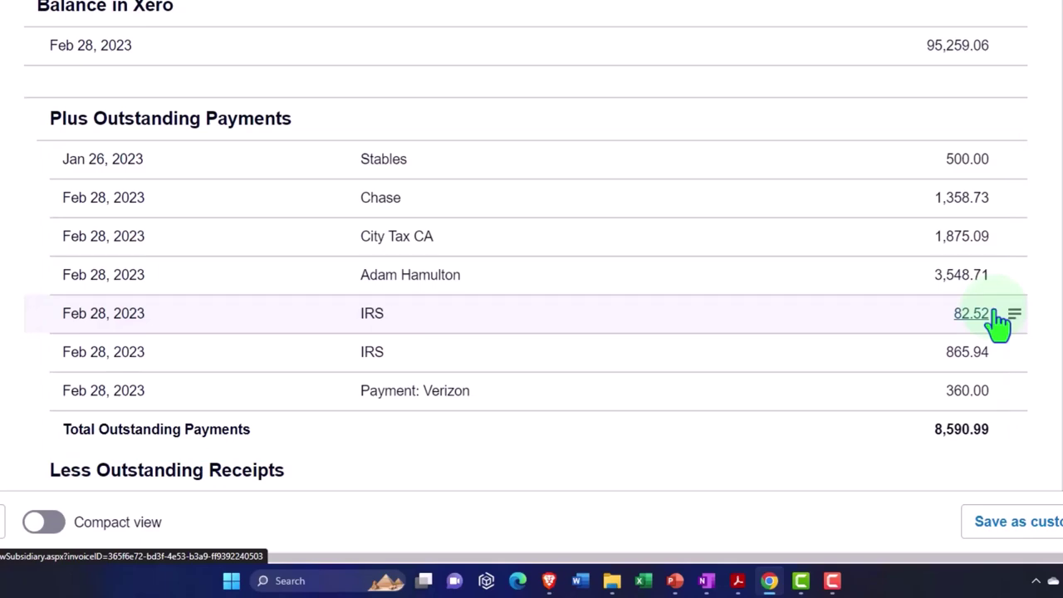
pyautogui.scroll(-3, 996, 320)
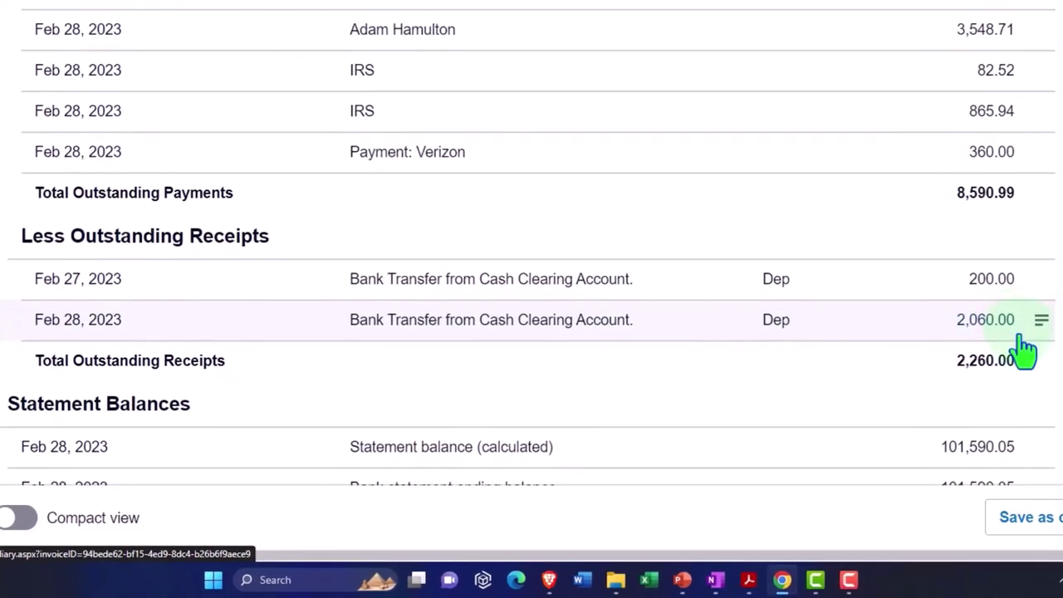
pyautogui.scroll(5, 1020, 332)
pyautogui.scroll(4, 1021, 340)
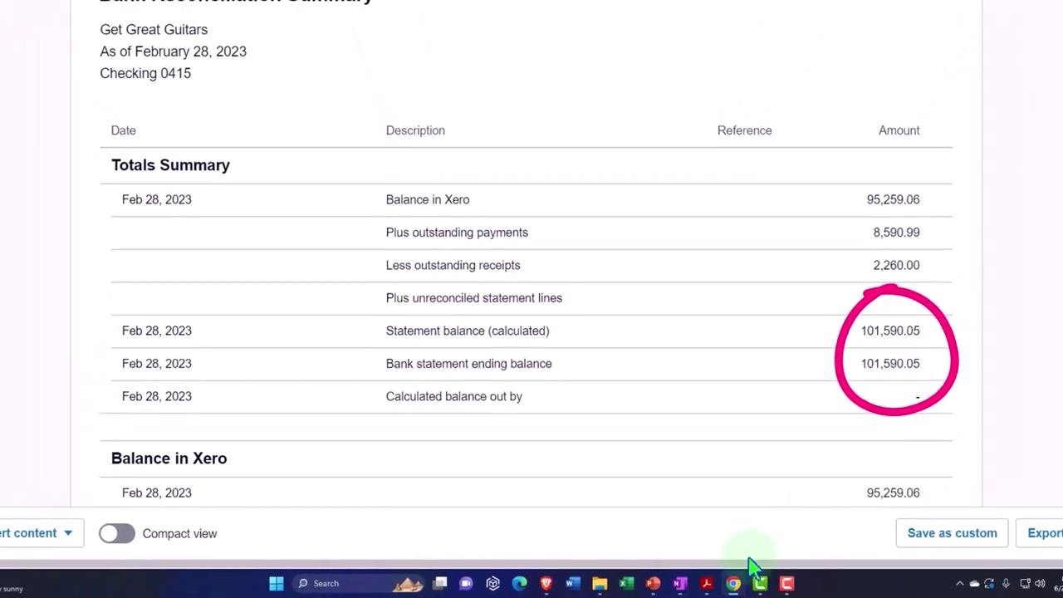
# Step: Switch to Acrobat Reader to check the February 28 ending balance in Bank Stmt Feb.pdf, and return to Xero in Chrome
pyautogui.moveTo(706, 583)
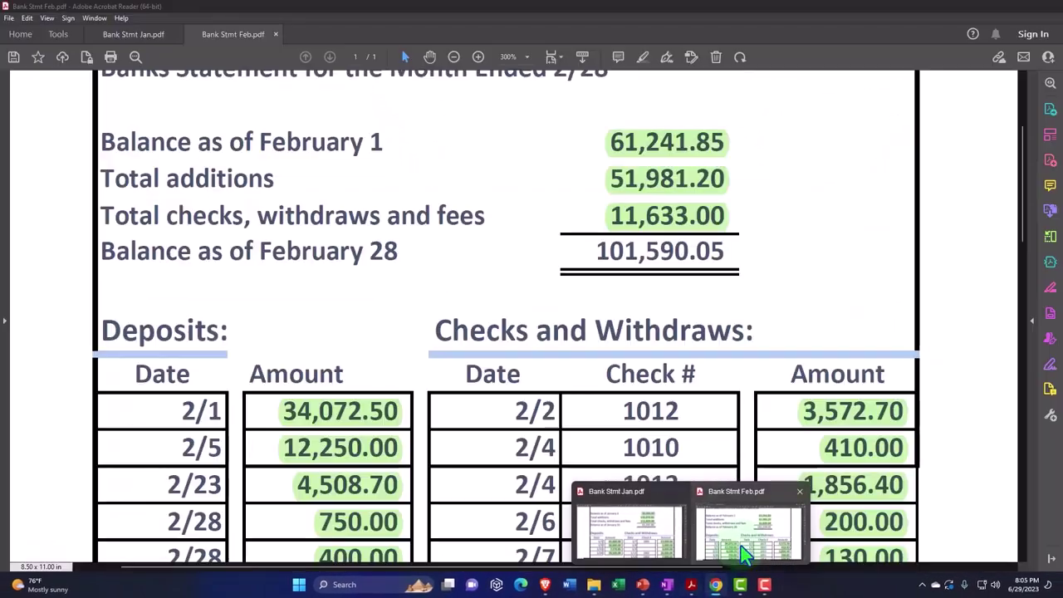
pyautogui.click(761, 542)
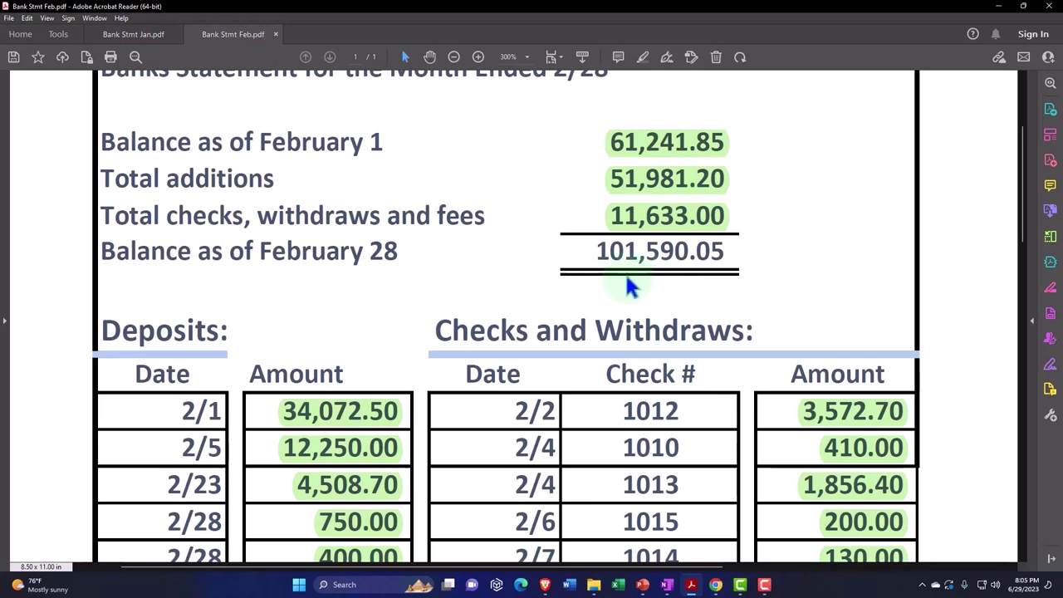
pyautogui.click(1005, 9)
# Step: Compare the Feb 28, 2023 checking balance on the balance sheet with the February reconciliation report's balance in Xero
pyautogui.click(162, 17)
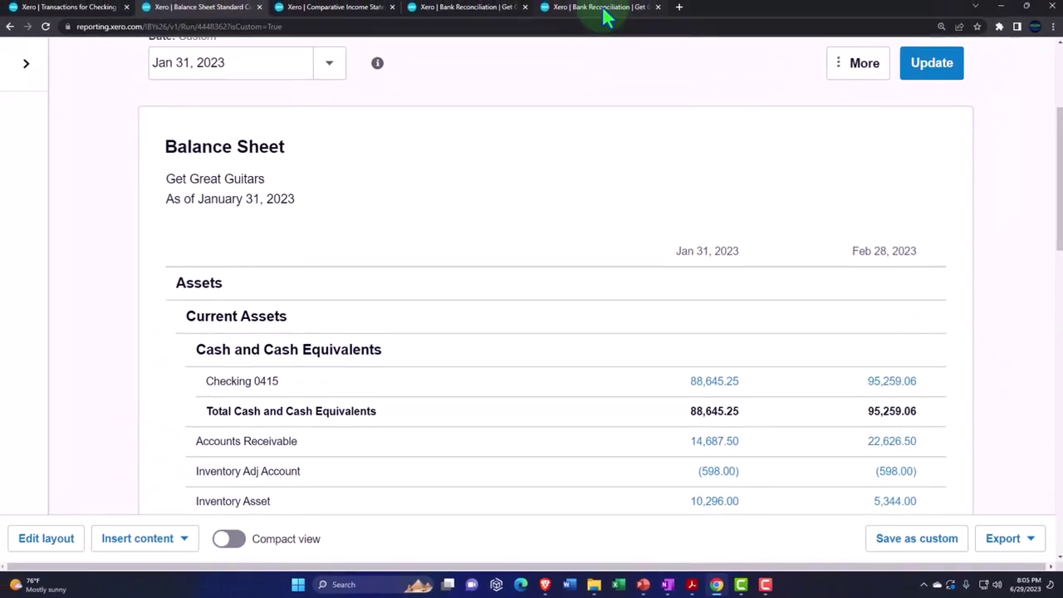
pyautogui.click(604, 10)
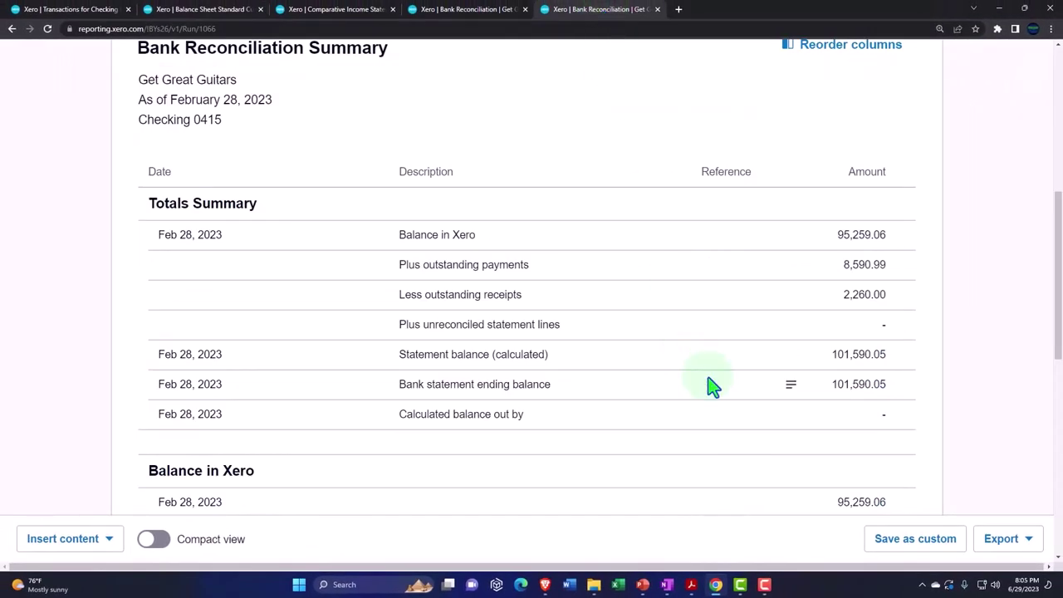